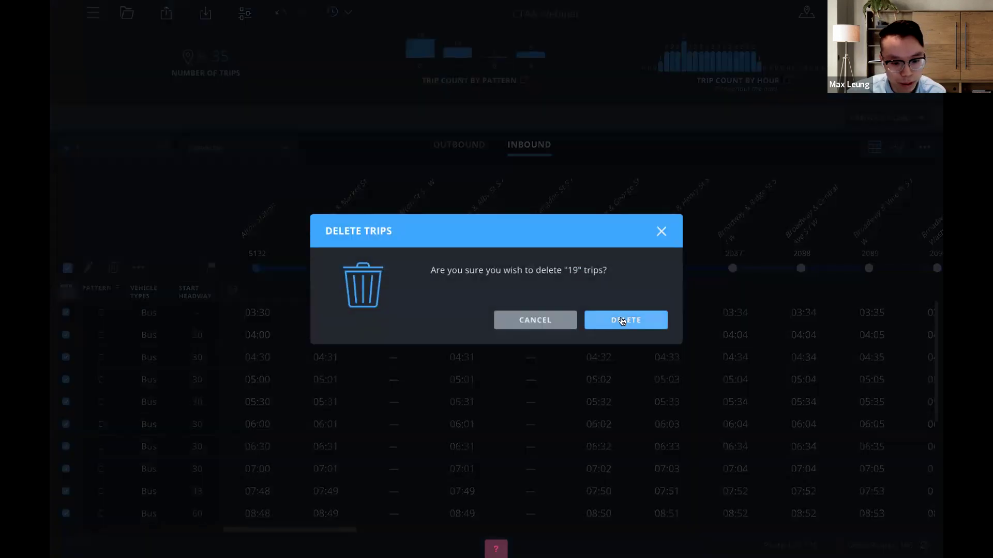
- Confirm the deletion of the 19 selected inbound trips on route 1
click(601, 322)
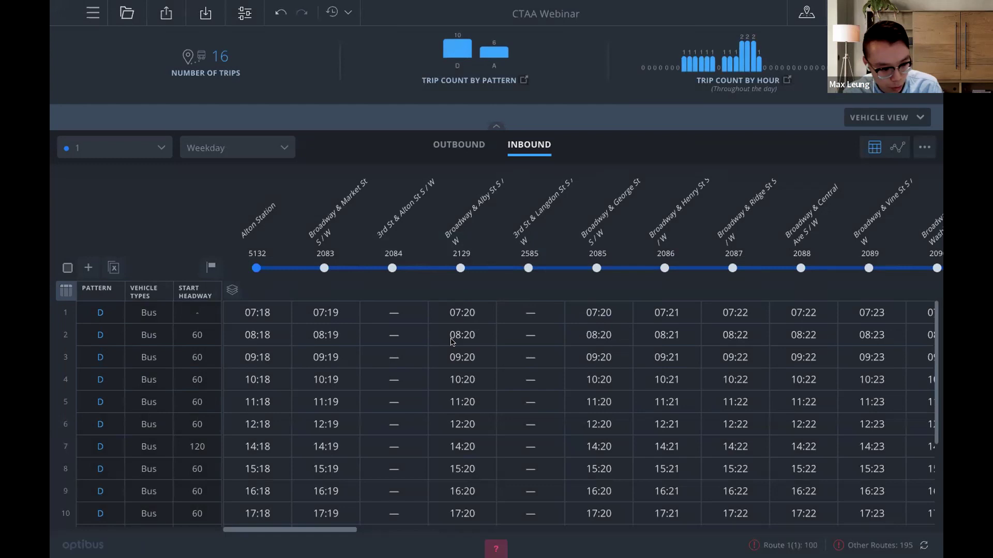
- Sync the weekday schedule with the updated timeplan and optimize duties and vehicles using the Fixed blocks crew algorithm
key(ctrl+Tab)
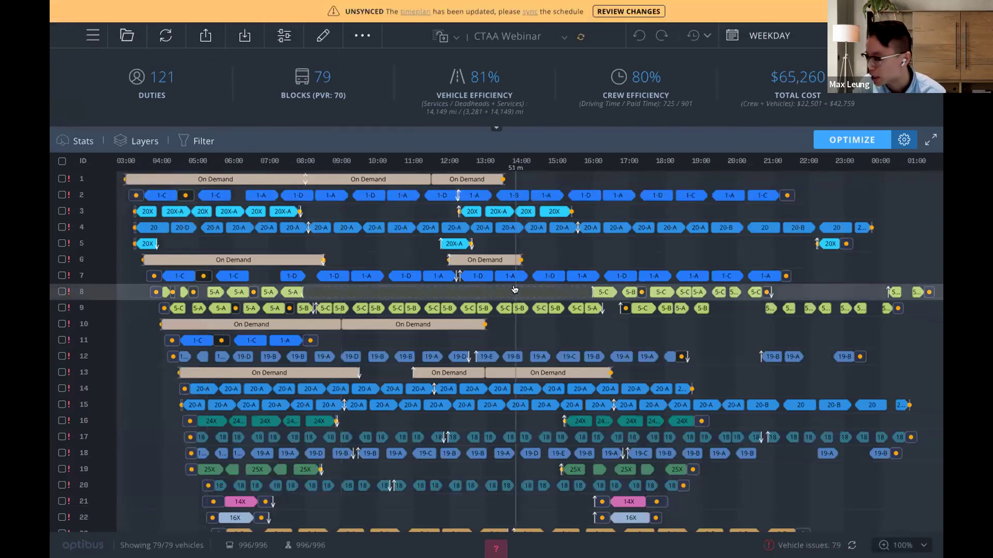
click(531, 15)
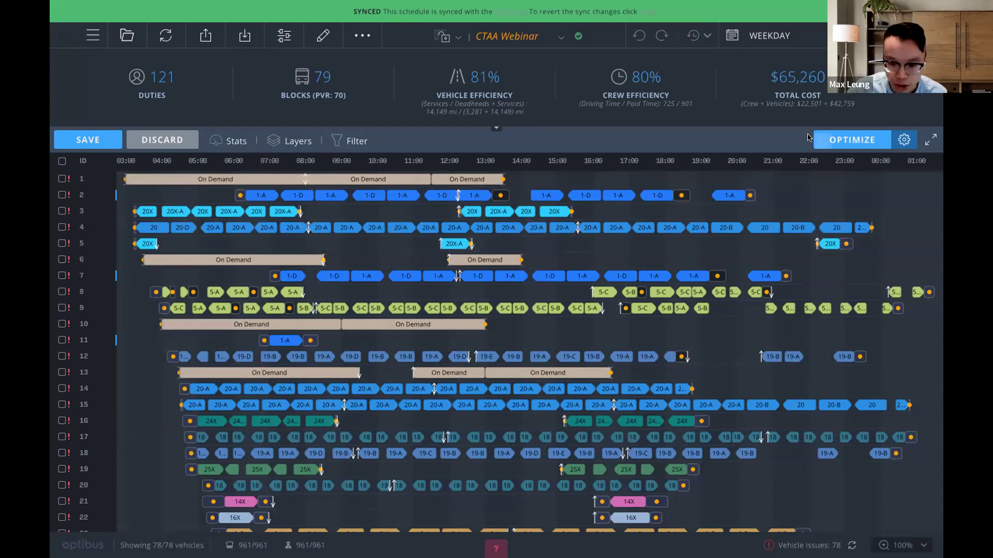
click(891, 144)
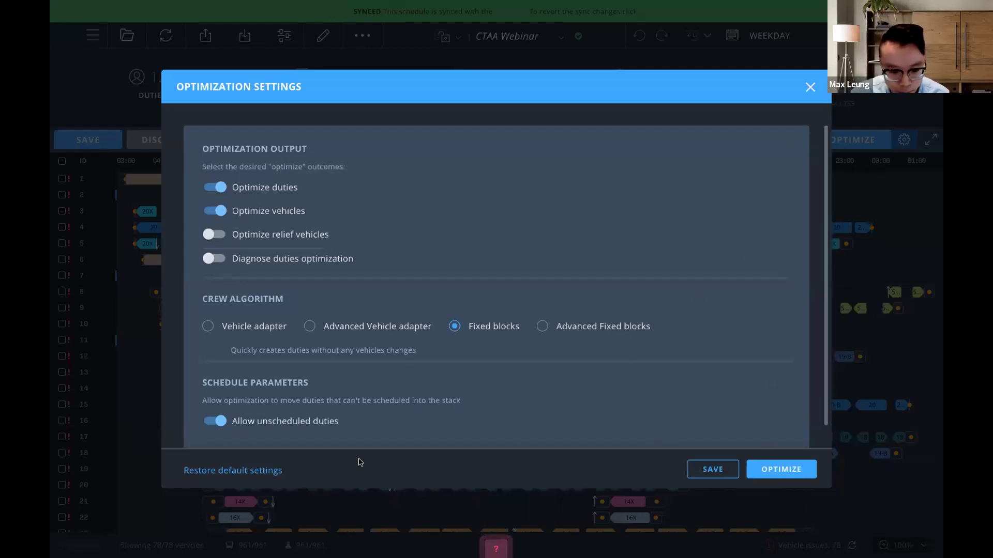
click(776, 472)
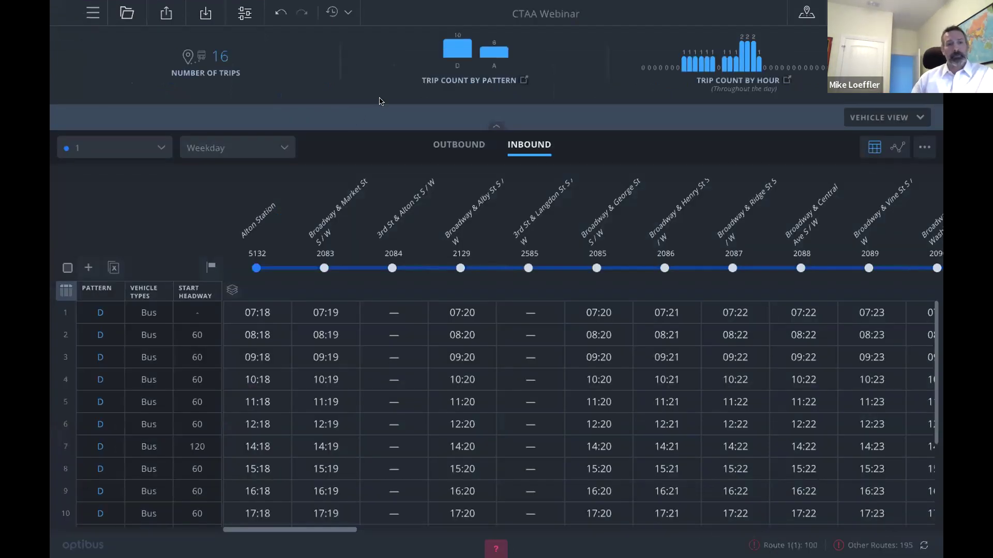
- Delete route 1 entirely from the CTAA Webinar timeplan in the route map view
click(806, 15)
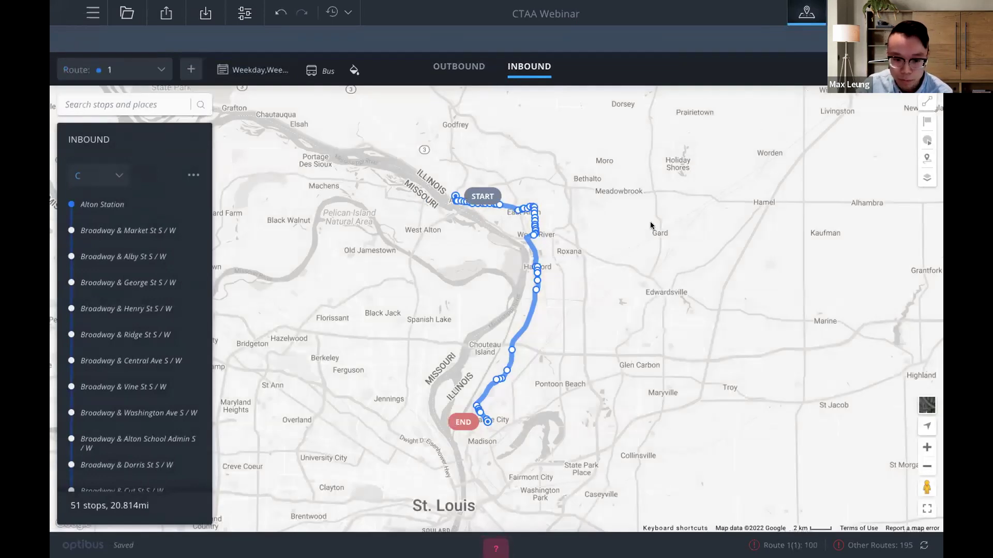
click(923, 69)
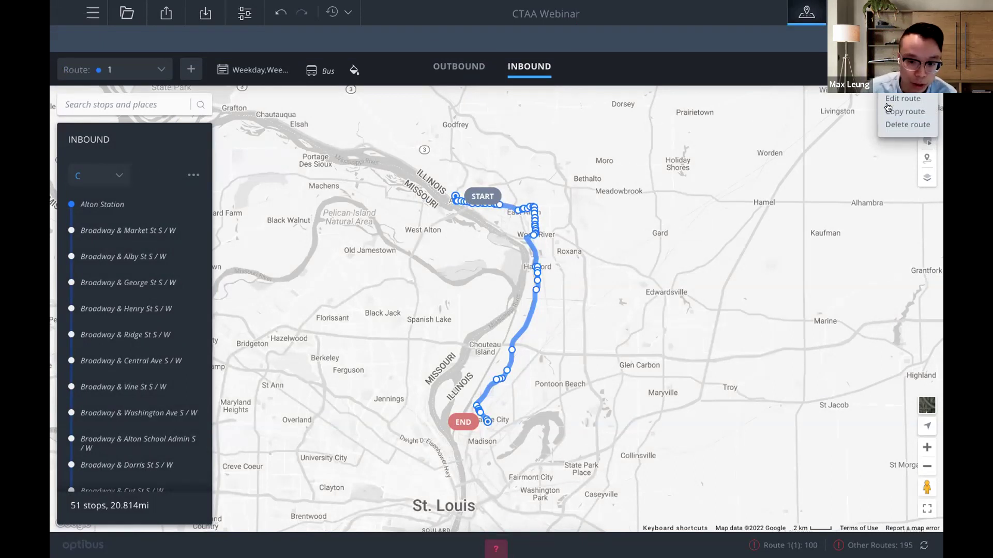
click(908, 125)
click(644, 335)
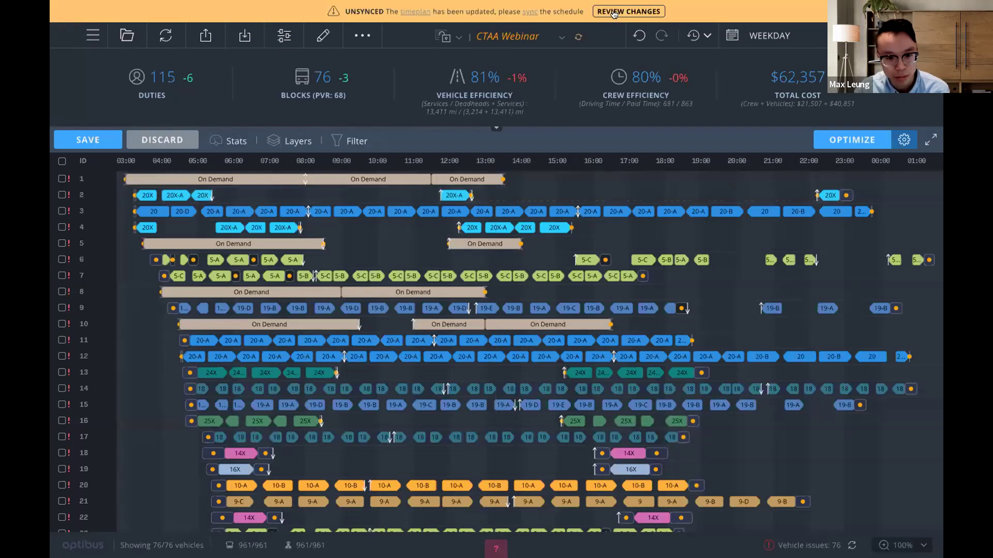
- Sync the schedule with the route 1 removal and rerun the duty and vehicle optimization with Fixed blocks
click(528, 12)
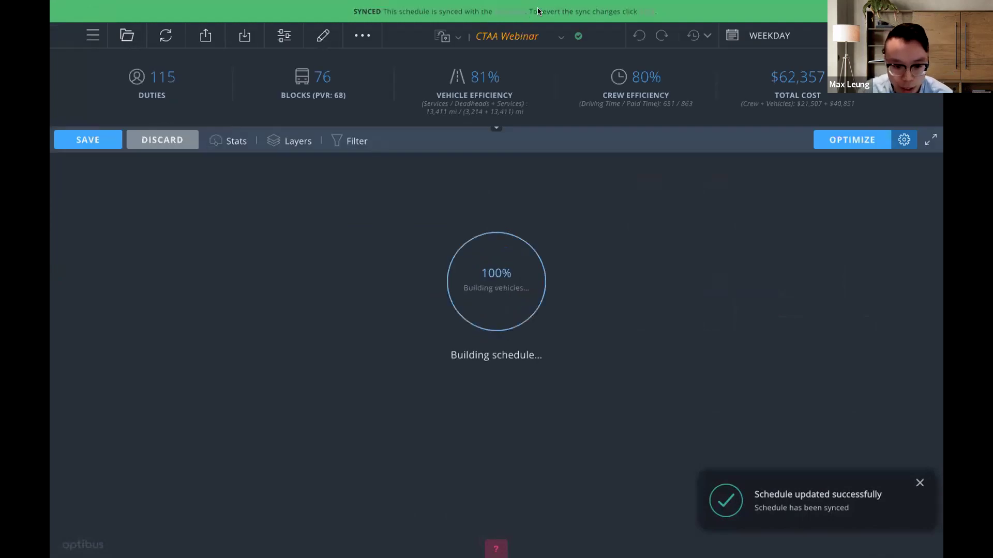
click(904, 140)
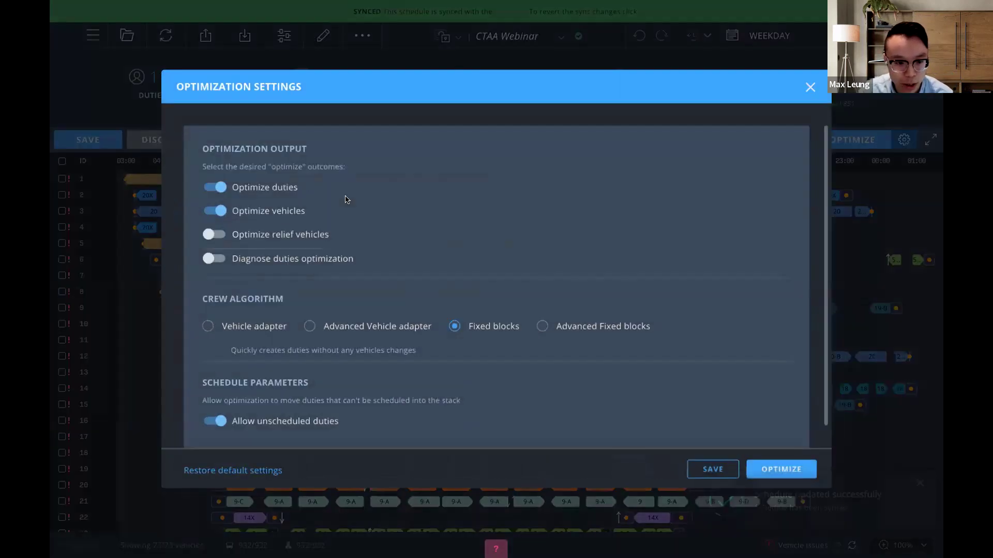
click(777, 470)
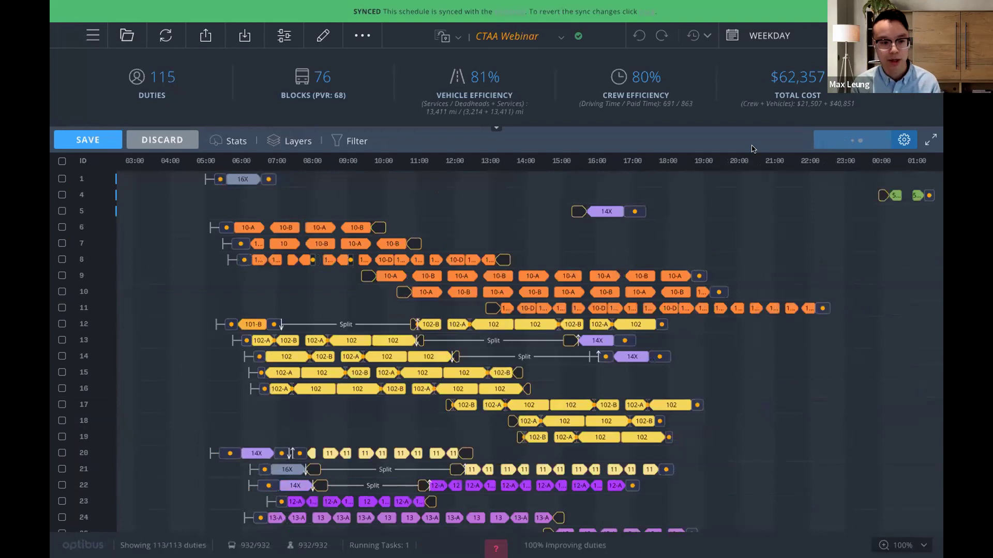
scroll(693, 207, down, 10)
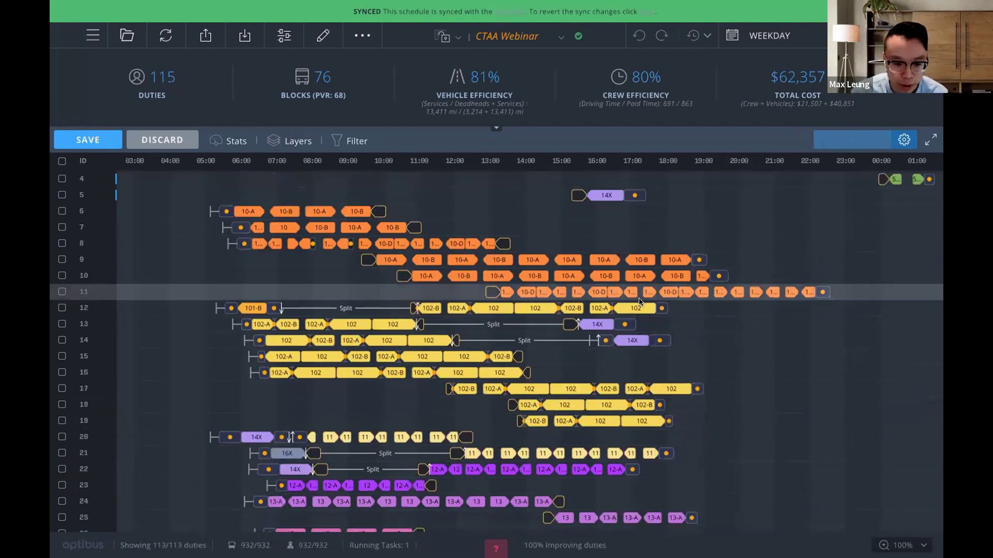
scroll(640, 303, down, 6)
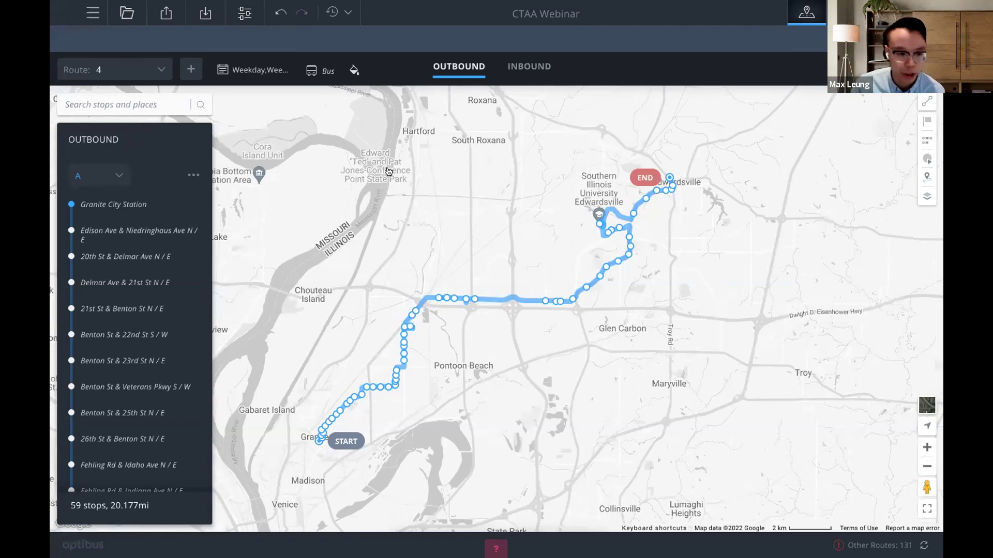
- Select route 8 and display its weekday outbound timetable
click(161, 71)
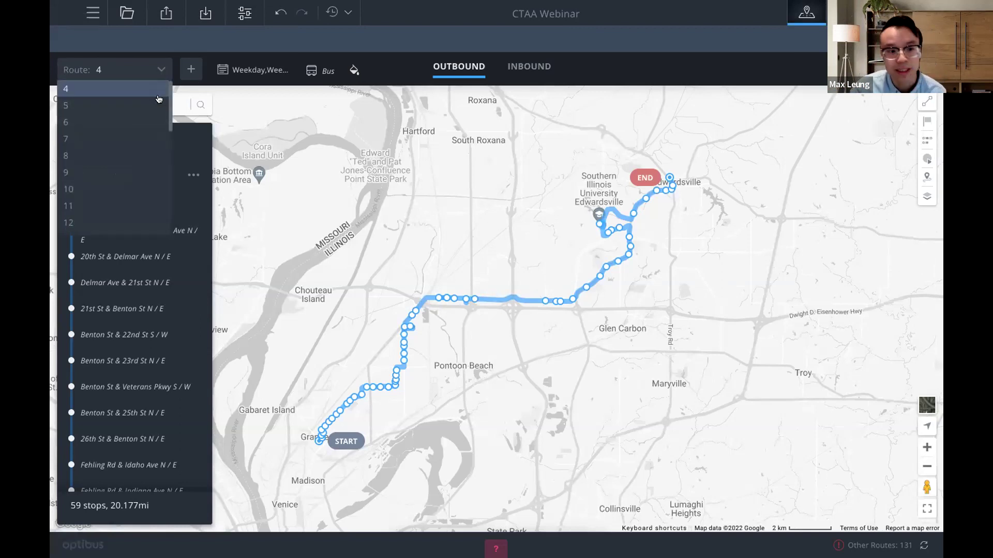
click(133, 155)
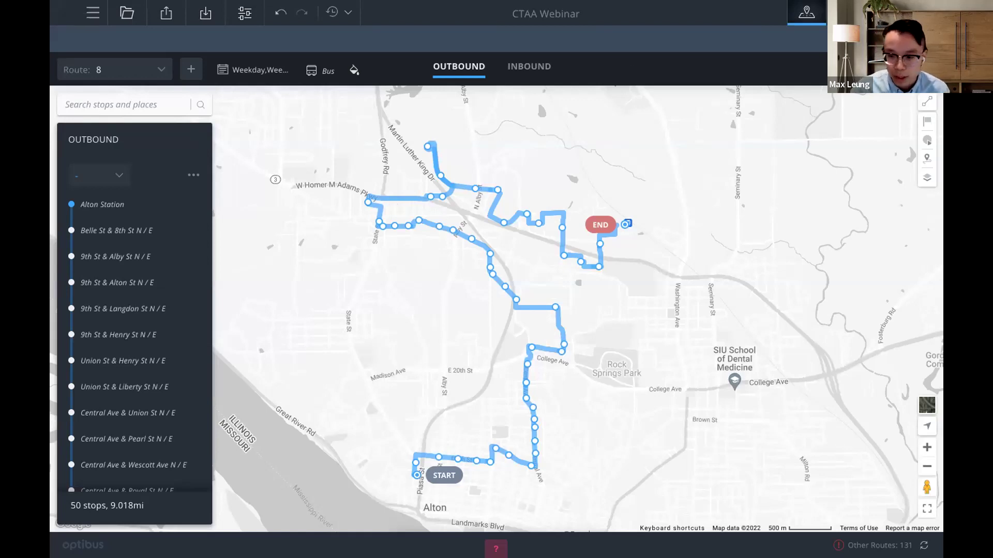
click(496, 47)
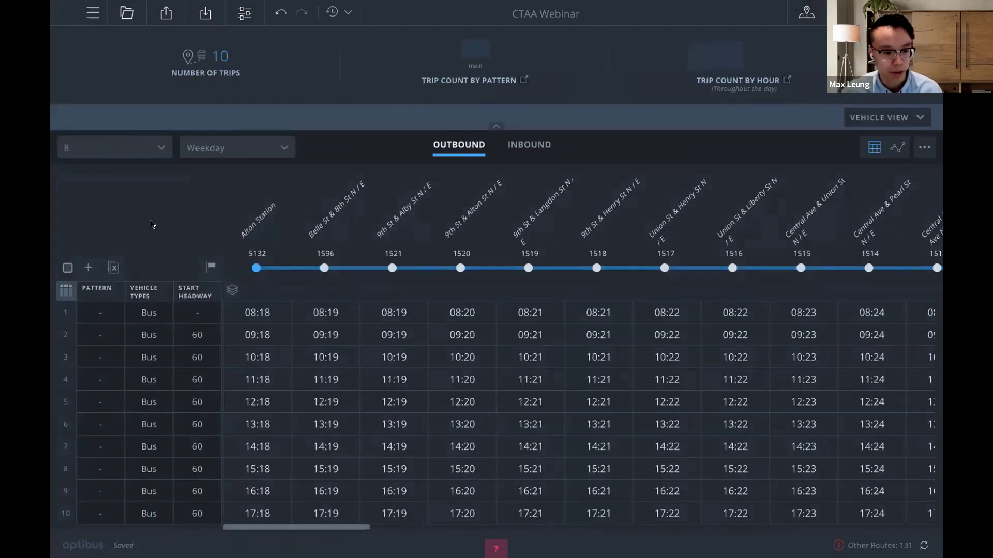
- Add outbound bus trips on route 8 starting at Alton Station, from 08:48 to 17:48 with a 60-minute headway
click(88, 268)
click(113, 306)
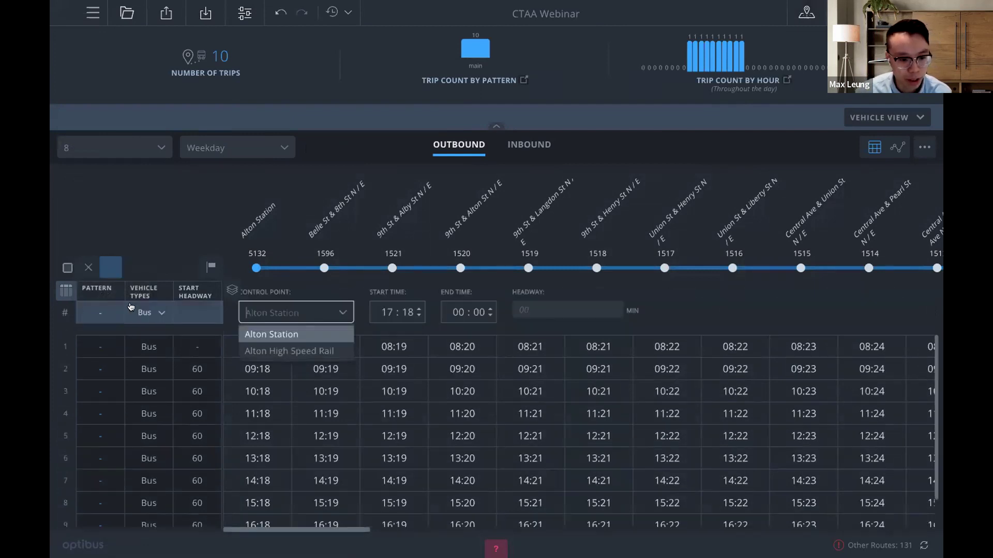
click(292, 337)
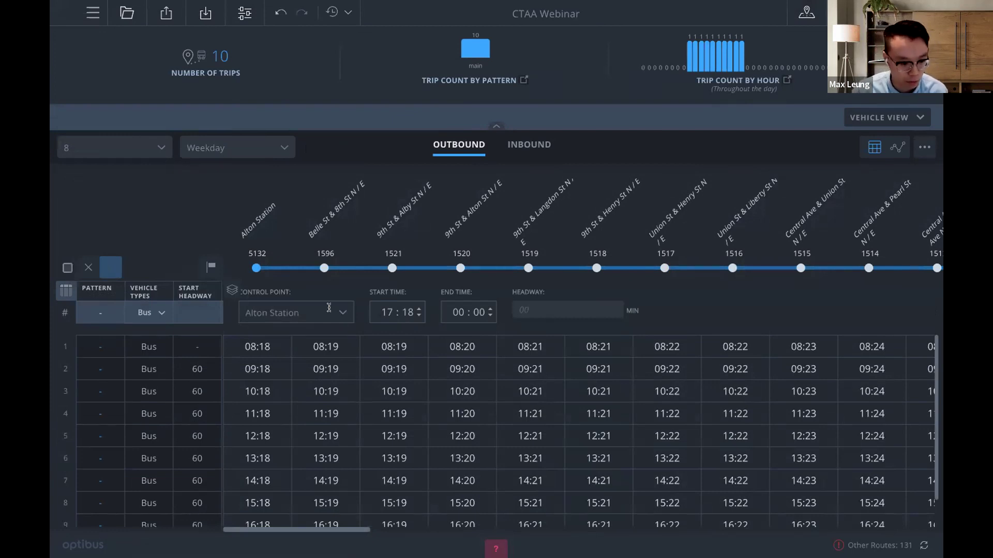
click(389, 312)
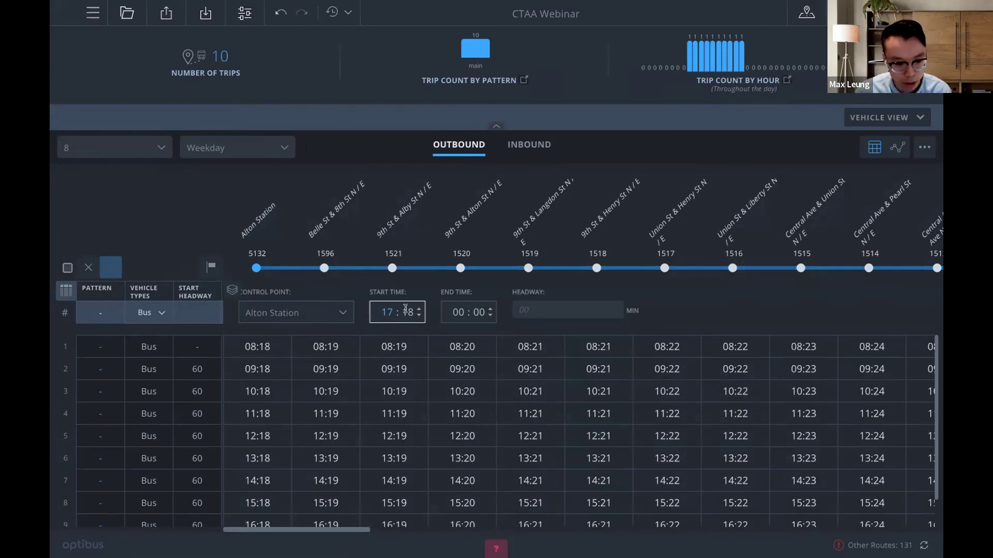
text(08)
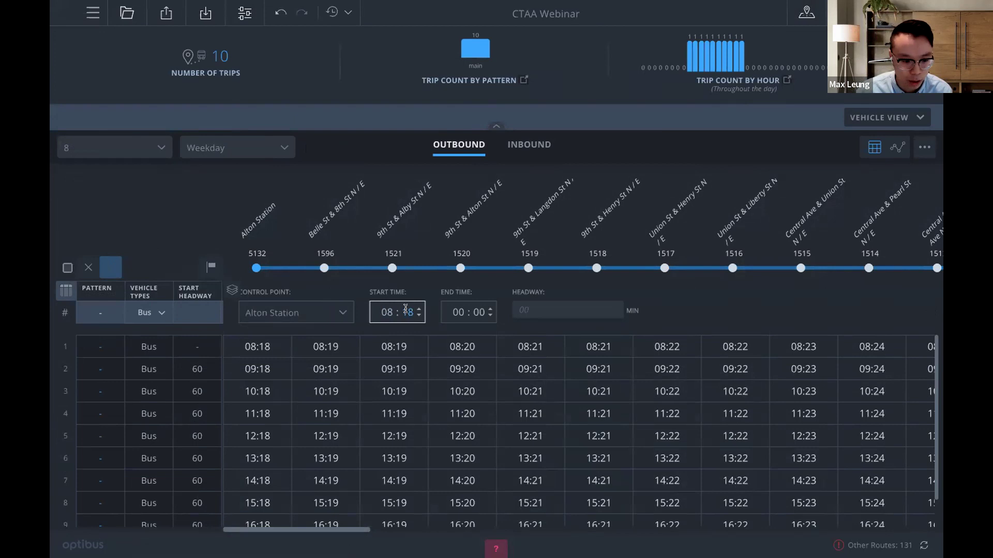
click(459, 306)
text(17 : 49)
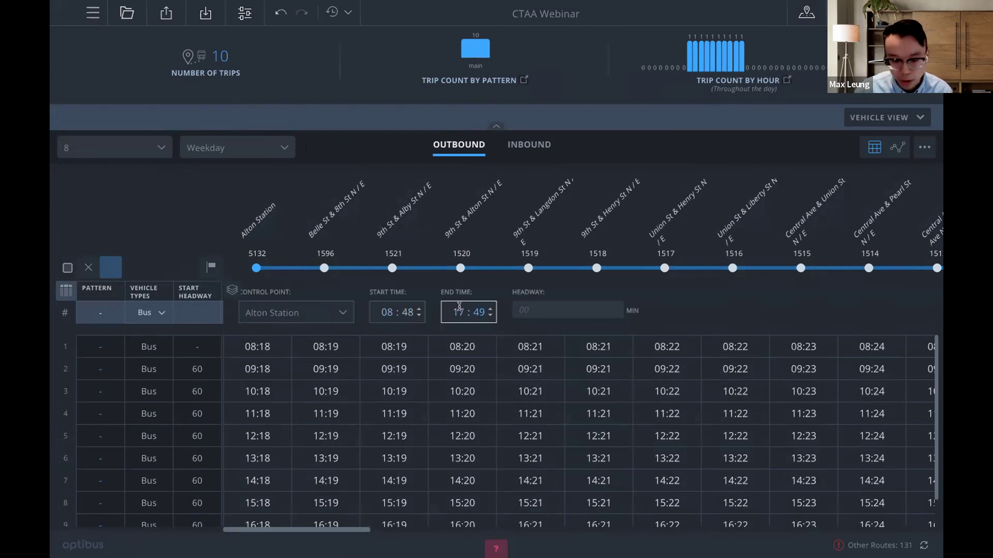
key(Down)
click(534, 302)
text(60)
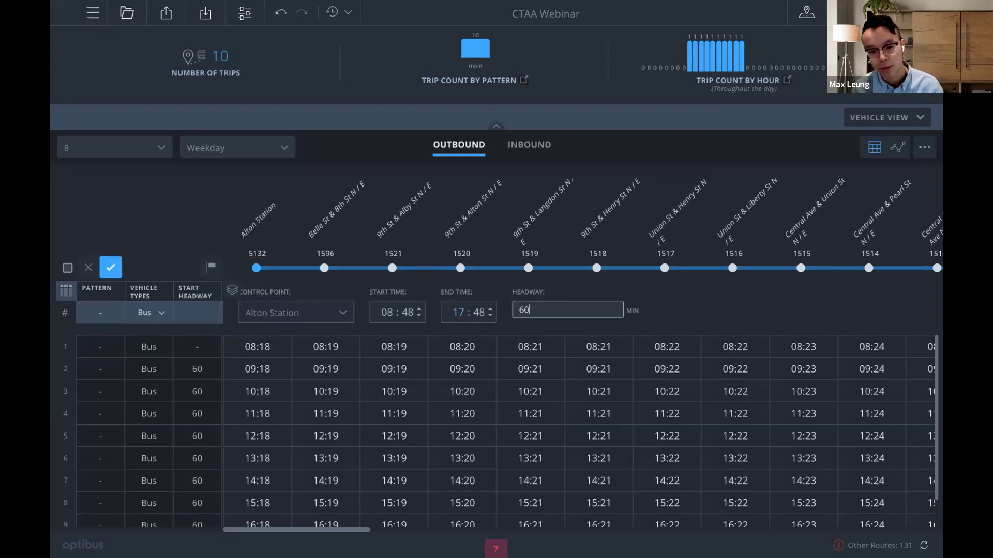
click(109, 268)
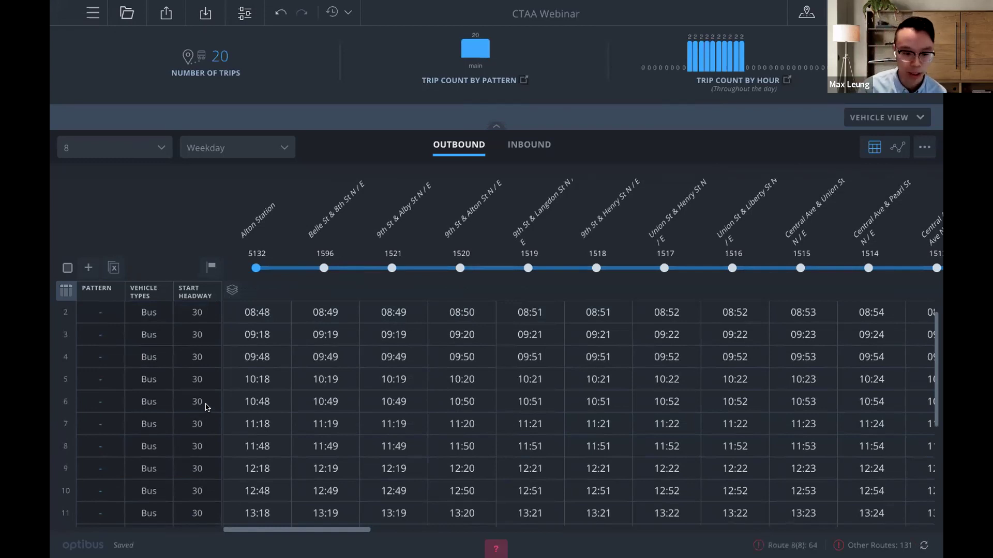
- Add inbound bus trips on route 8 starting at Alton High Speed Rail, from 08:48 to 17:48 with a 60-minute headway
click(525, 150)
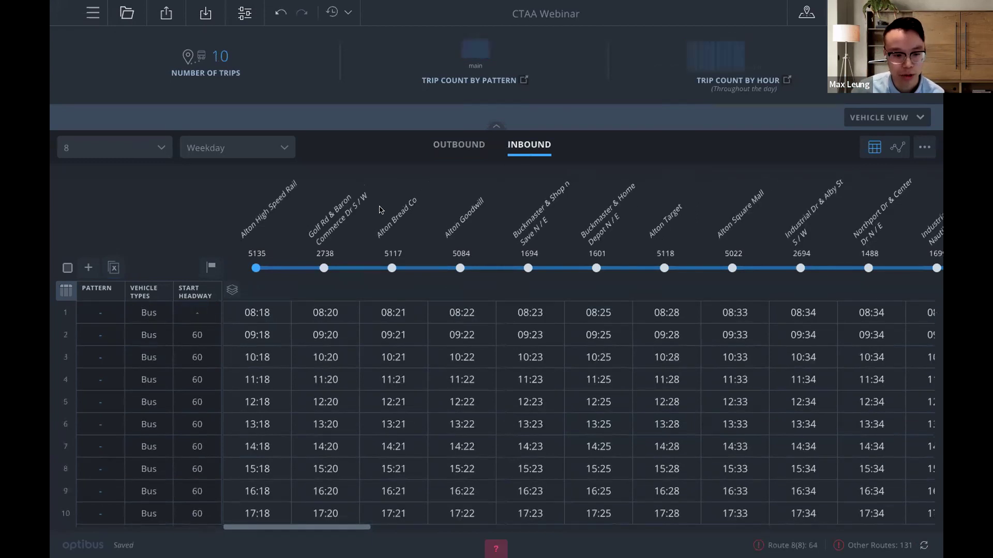
click(88, 269)
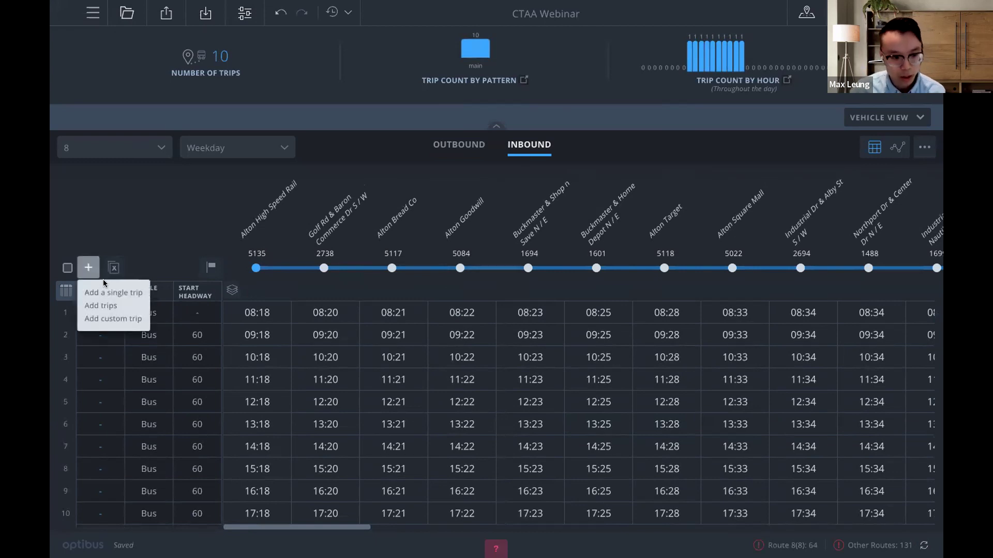
click(113, 305)
click(317, 335)
click(384, 313)
text(8 : )
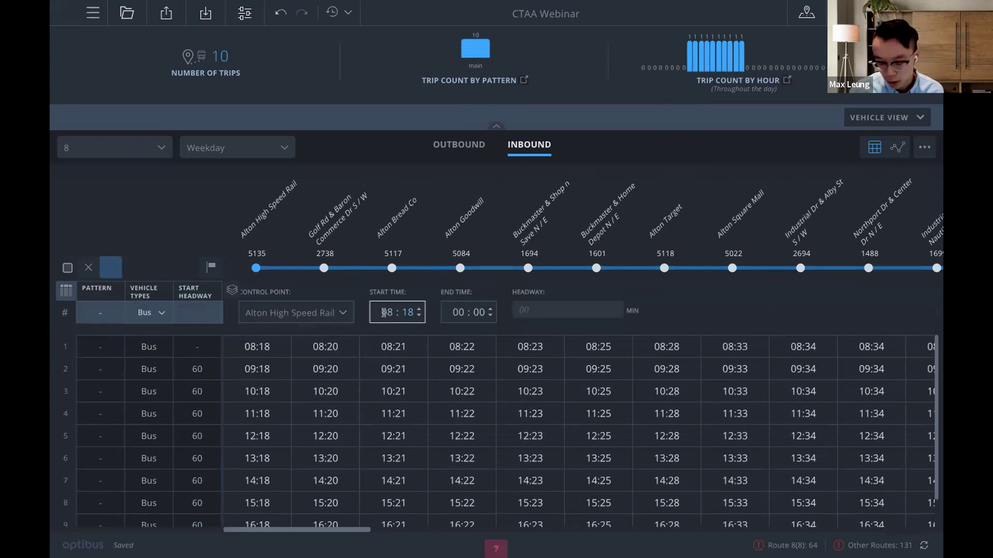
text(48)
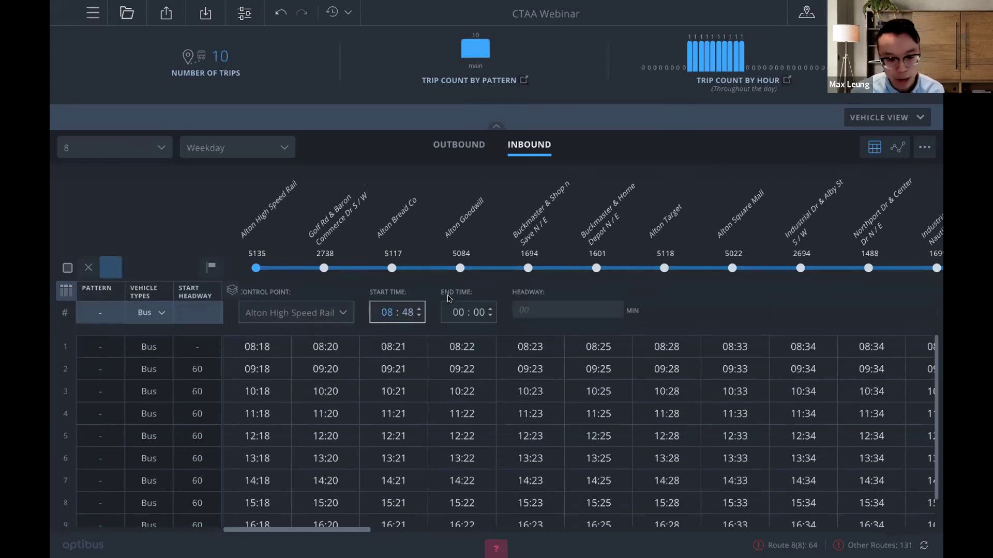
click(458, 311)
text(17 : 48)
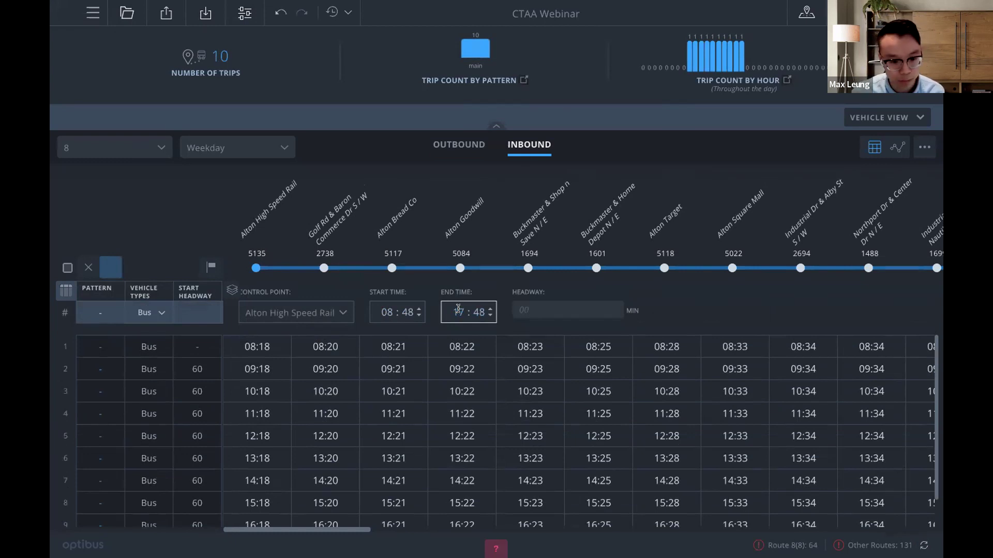
click(575, 306)
text(60)
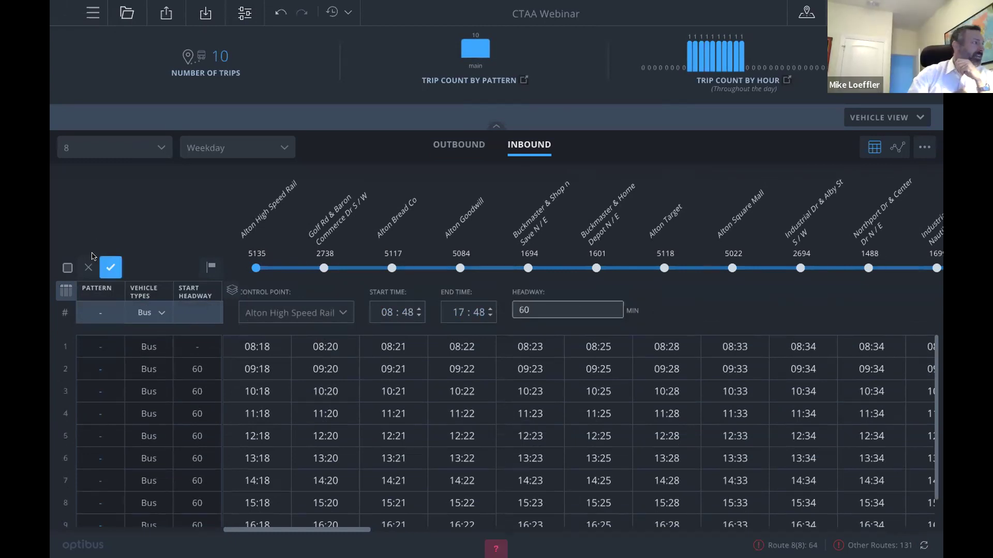
click(107, 265)
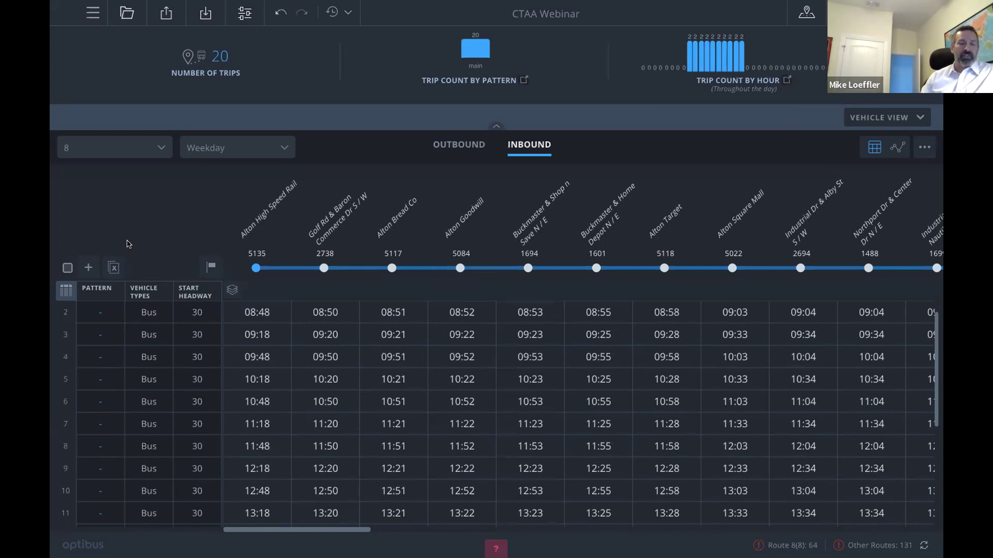
- Set route 8's outbound travel time from Alton Station to Alton High Speed Rail to 48 minutes for the 06:30–10:00 period
click(454, 153)
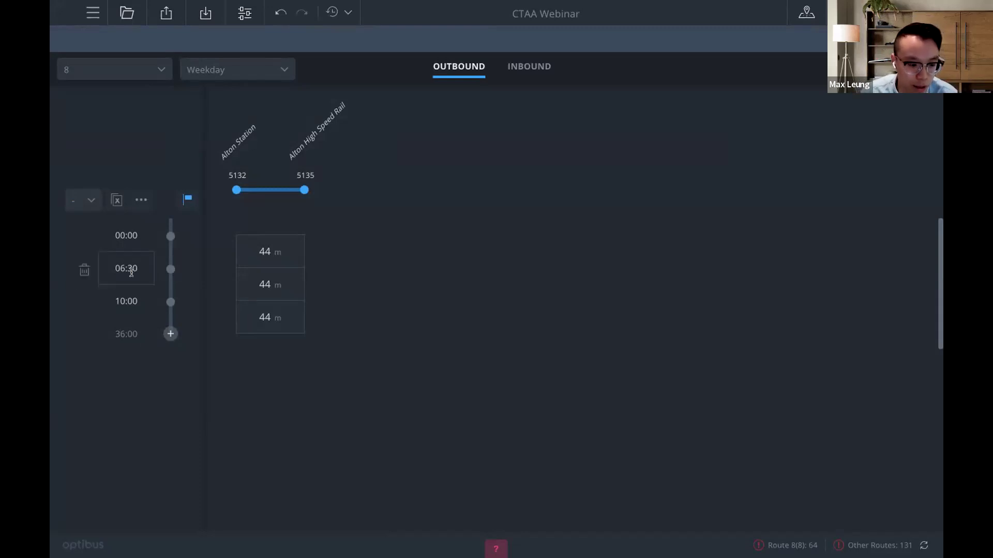
click(251, 278)
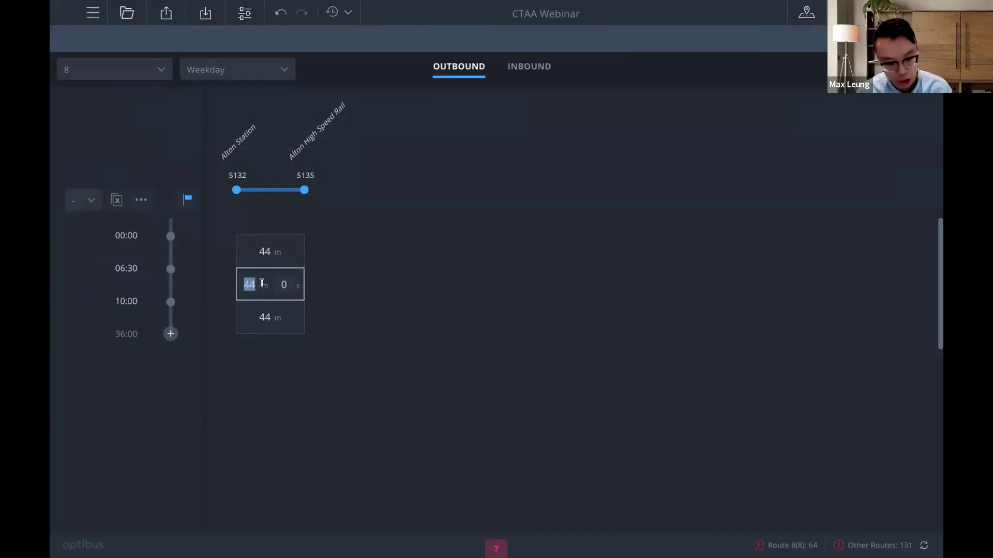
text(48)
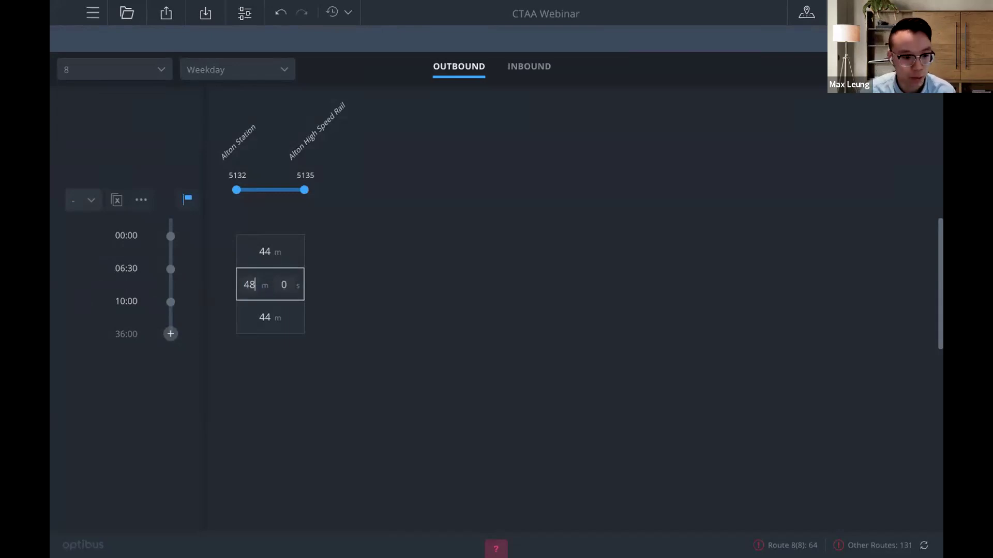
click(282, 309)
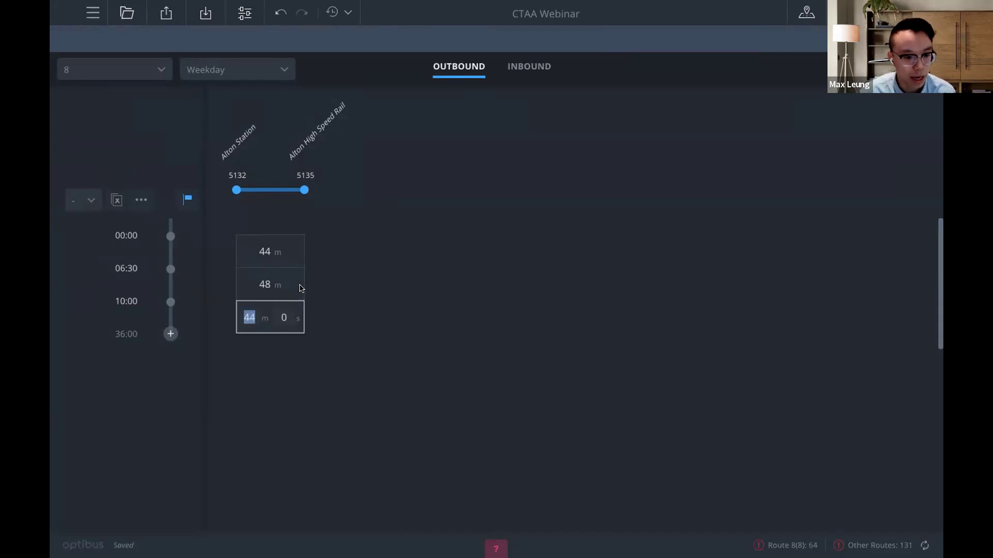
click(300, 284)
click(382, 263)
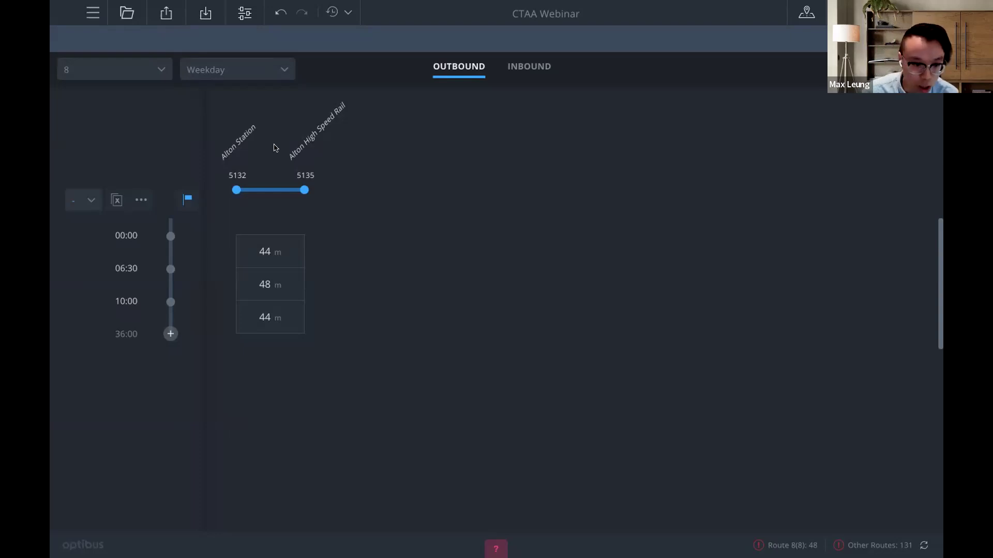
- Undo the last travel time change on route 8 and sync the weekday schedule with the updated timeplan
click(279, 14)
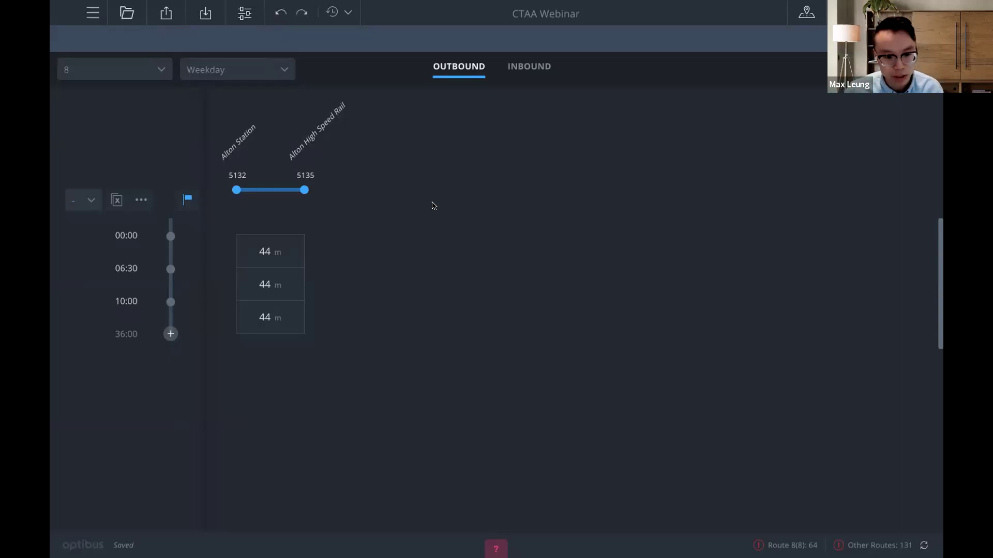
key(ctrl+Tab)
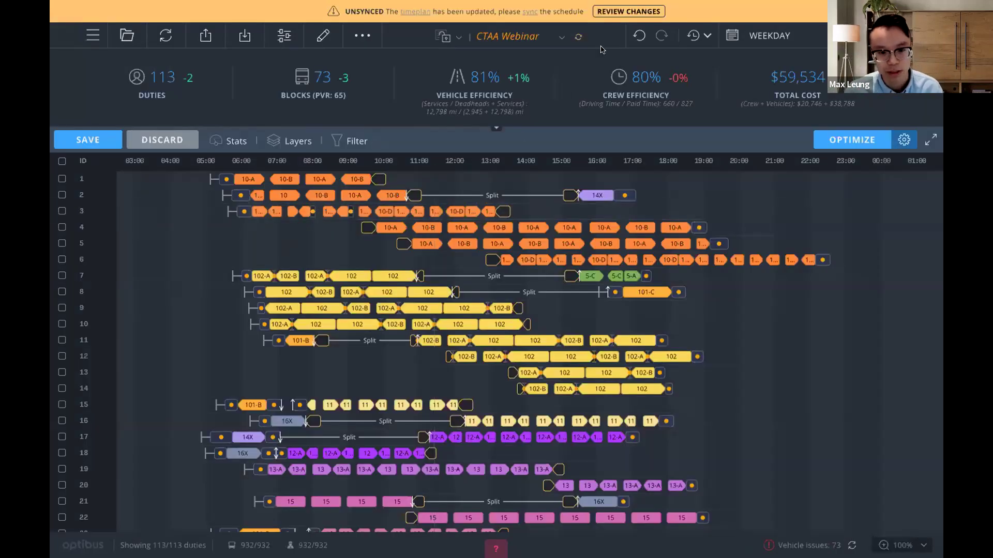
click(530, 13)
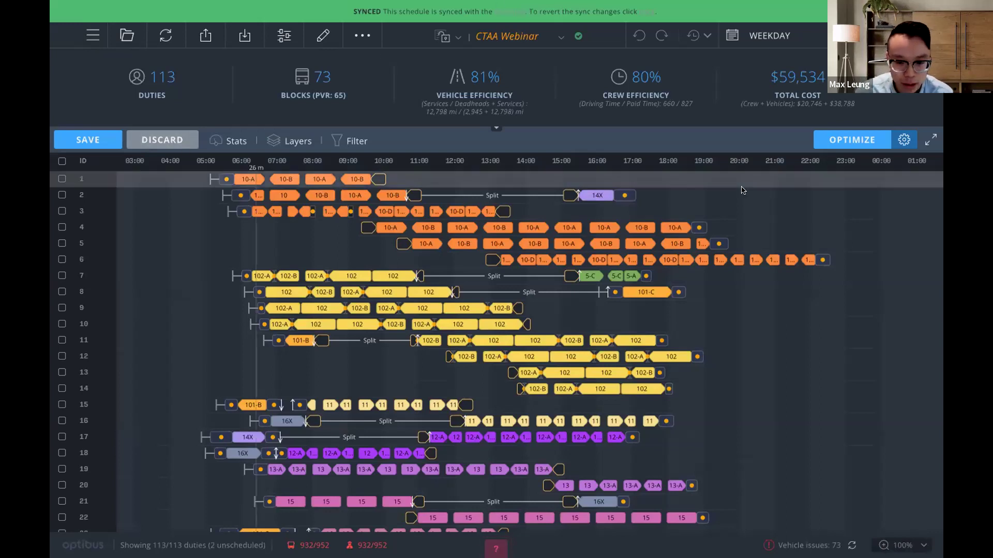
- Optimize the synced weekday schedule to cover the unscheduled route 8 trips, and save the result
click(904, 139)
click(781, 469)
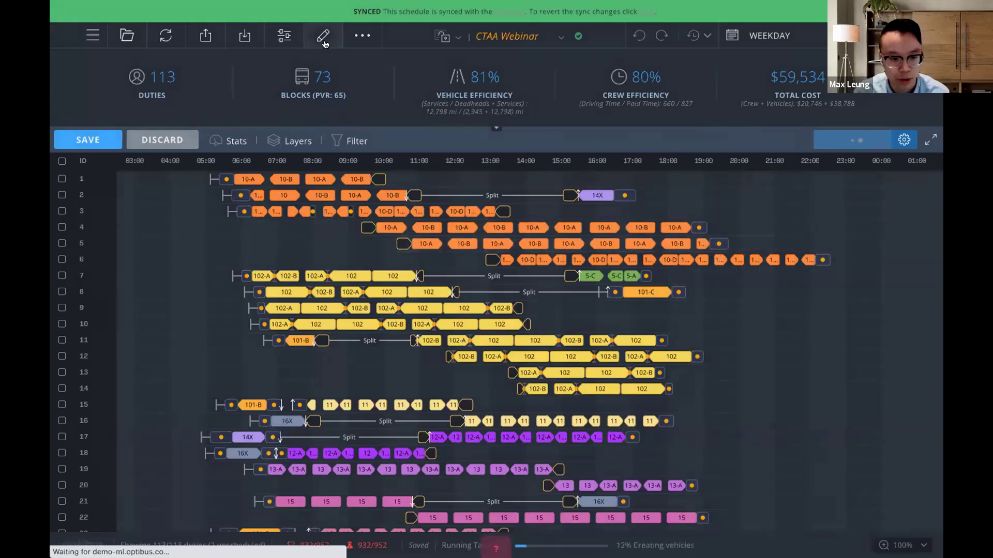
click(324, 42)
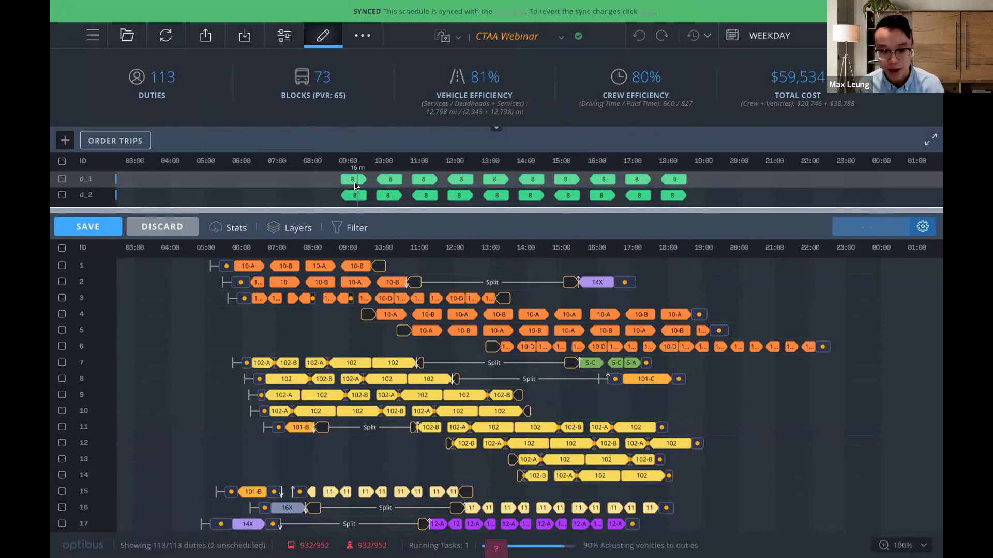
click(321, 40)
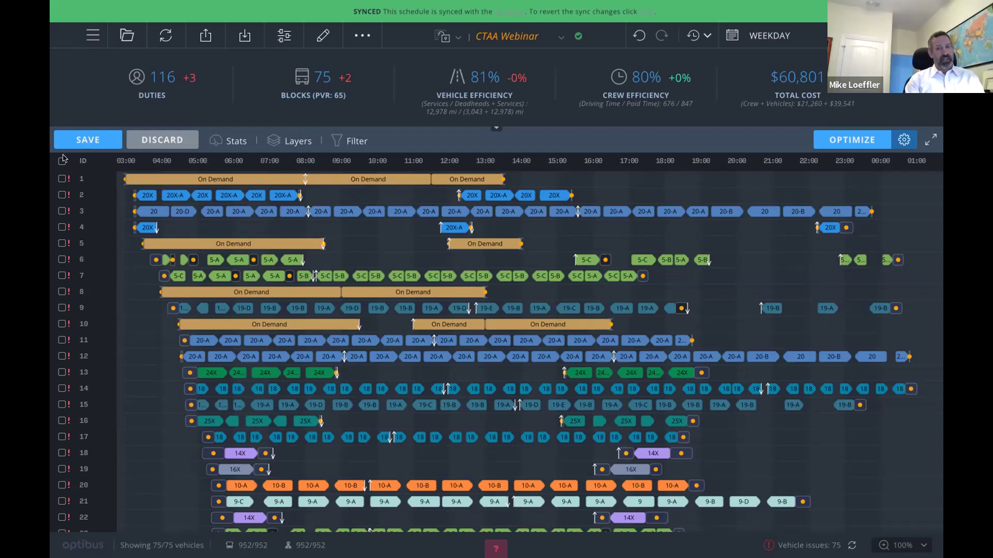
click(88, 147)
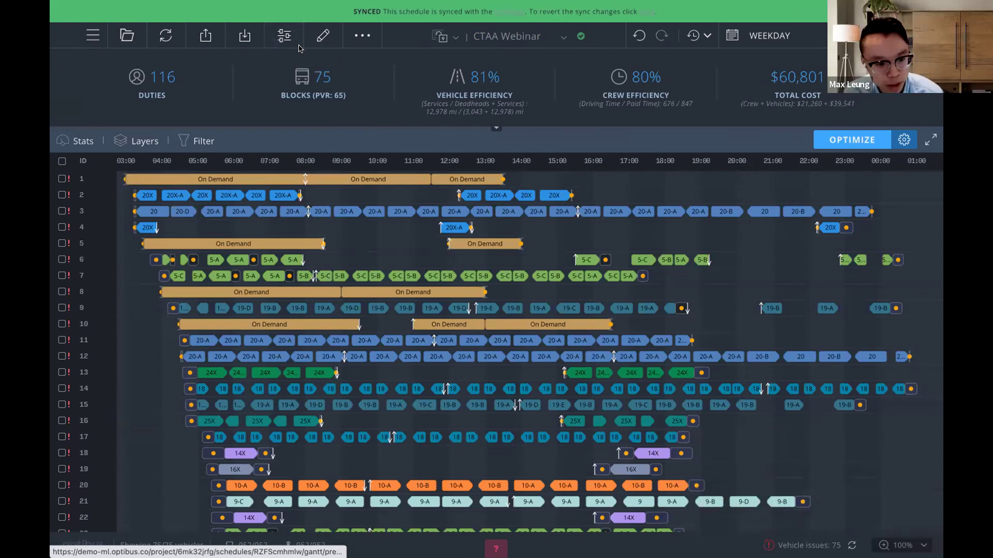
- In the schedule's cost preferences, set the distance unit cost of the default vehicle type to 2.5
click(286, 41)
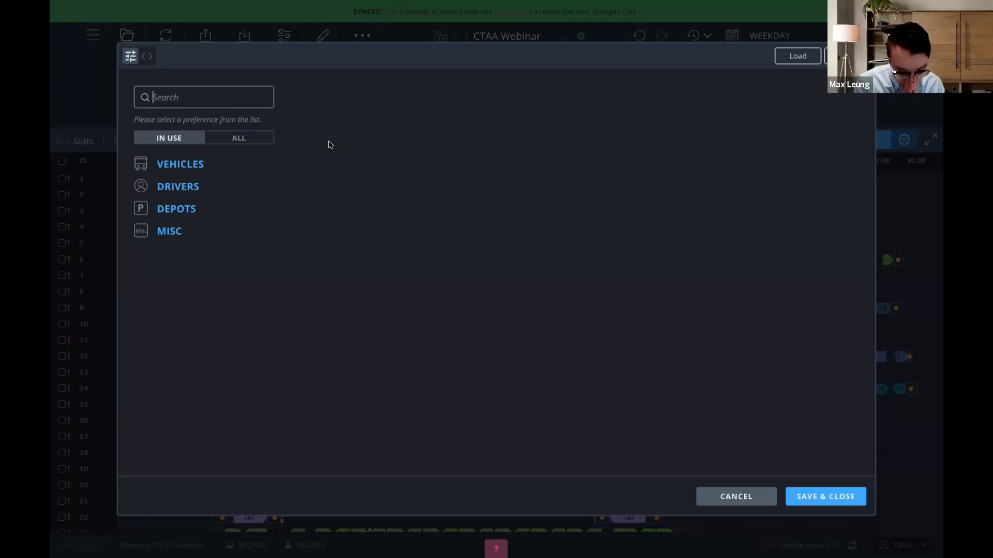
click(161, 239)
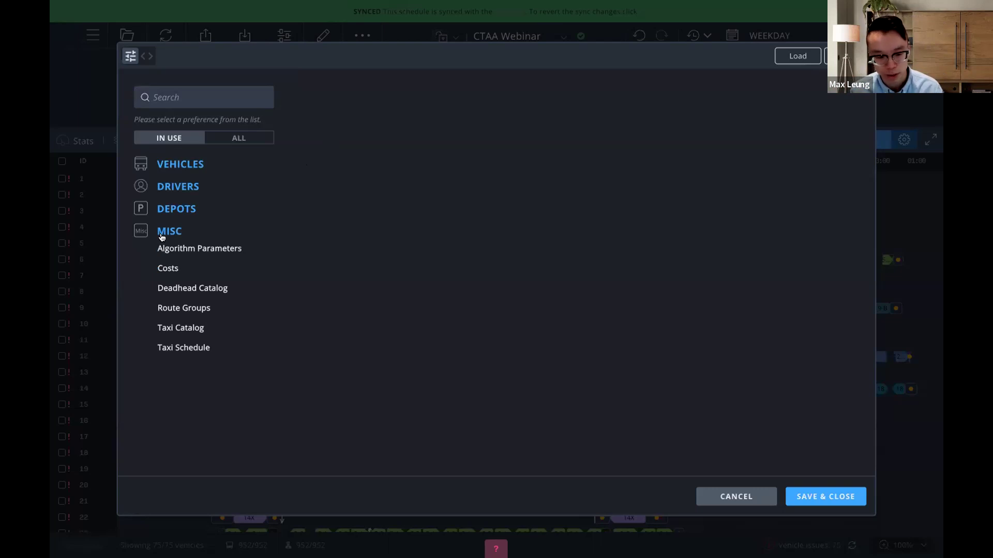
click(206, 271)
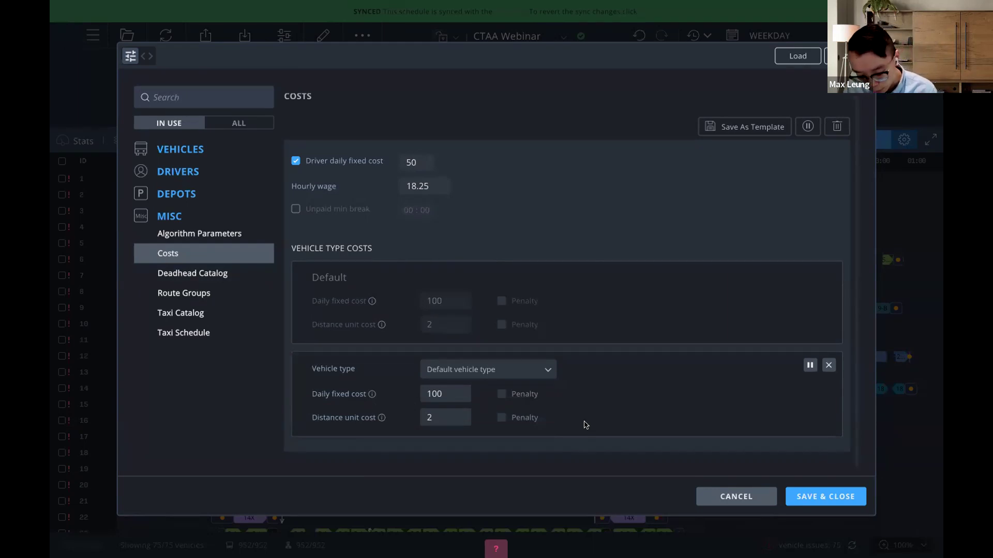
click(453, 417)
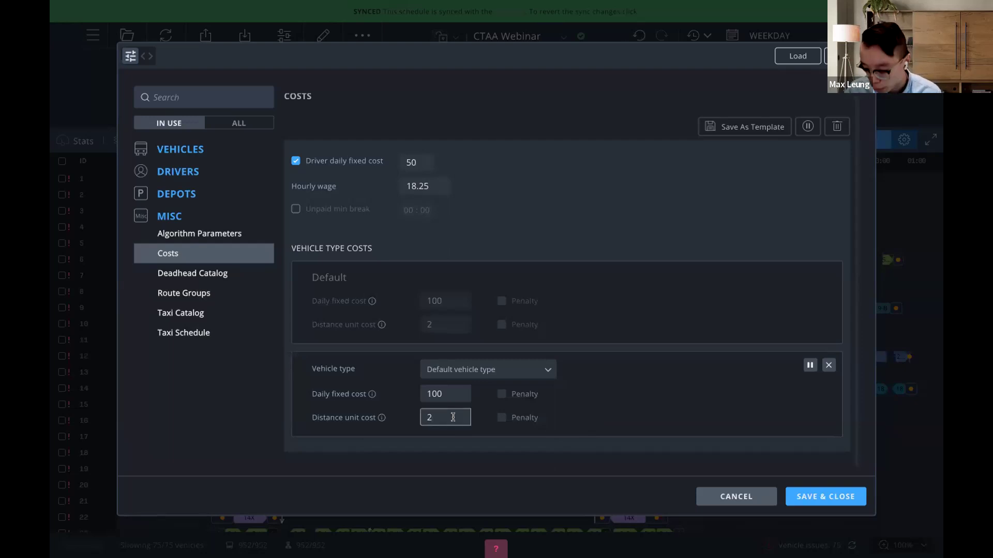
text(.5)
click(461, 396)
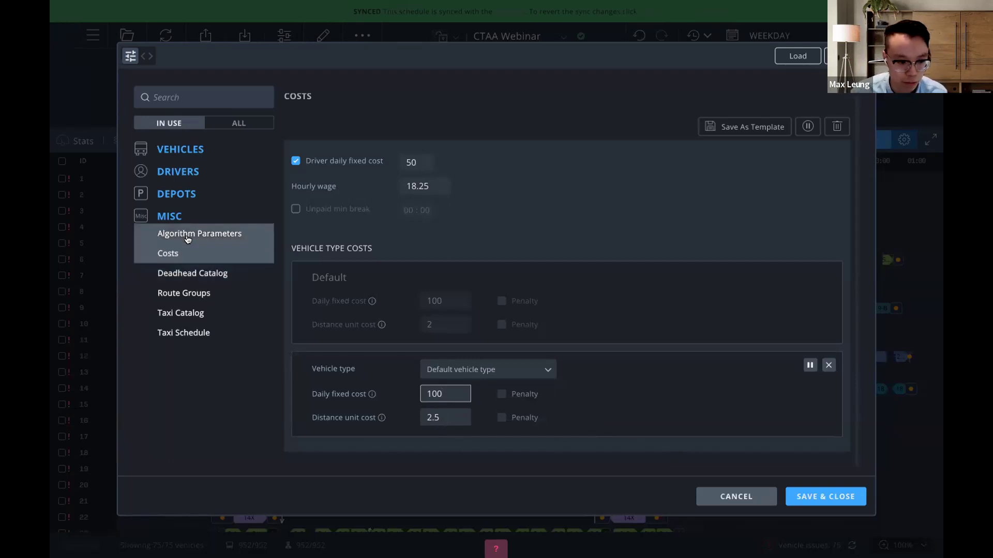
- In the driver duty type preferences, set the penalty of the Short duty type to 500
click(173, 218)
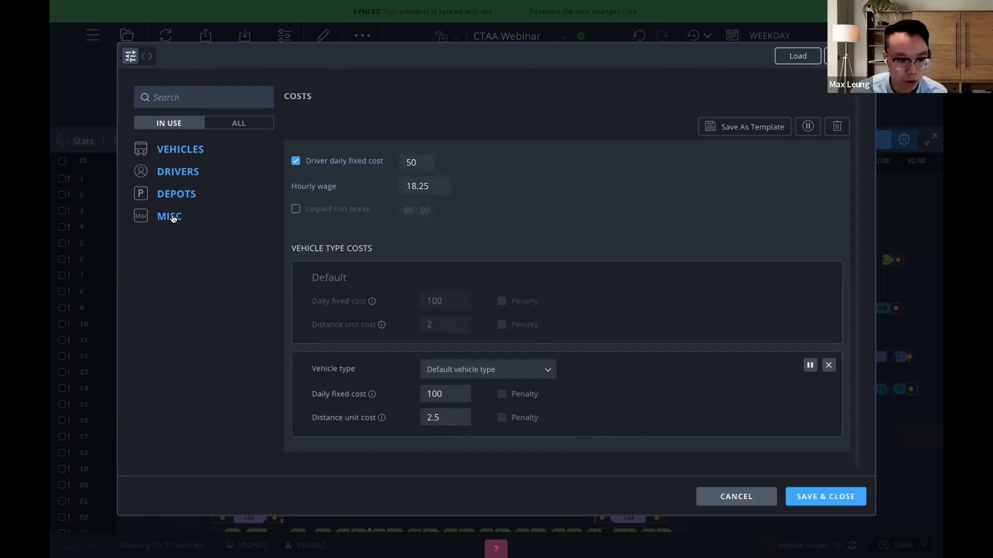
click(189, 178)
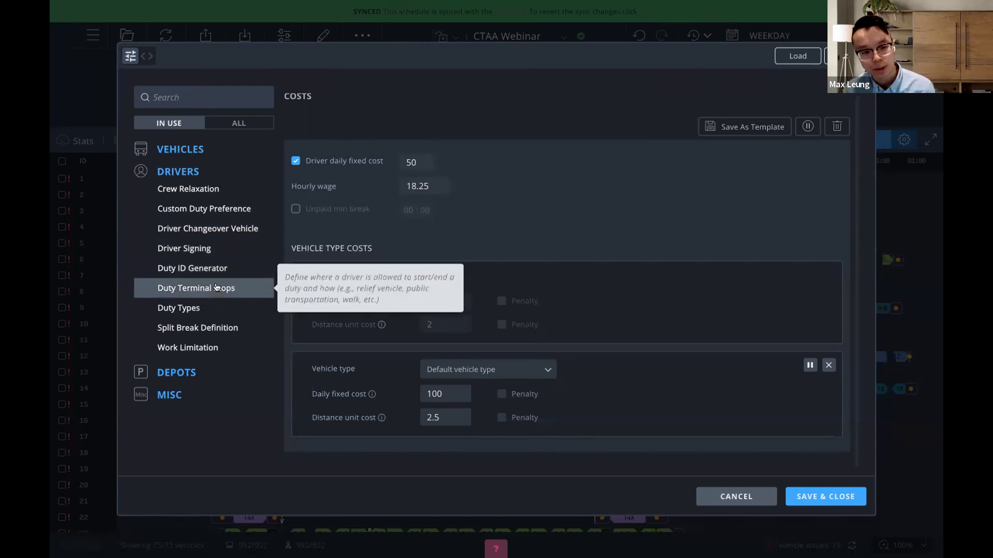
click(219, 313)
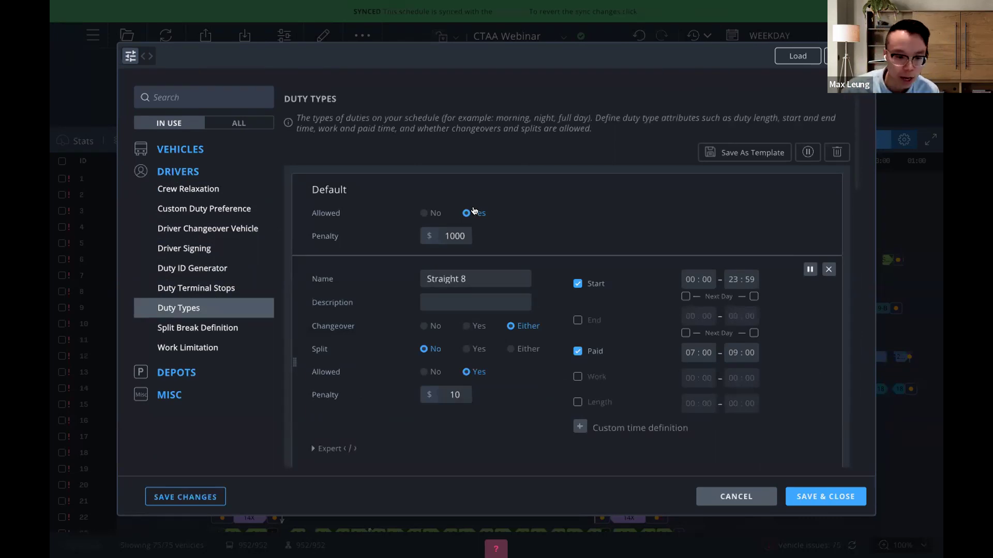
scroll(506, 212, down, 2)
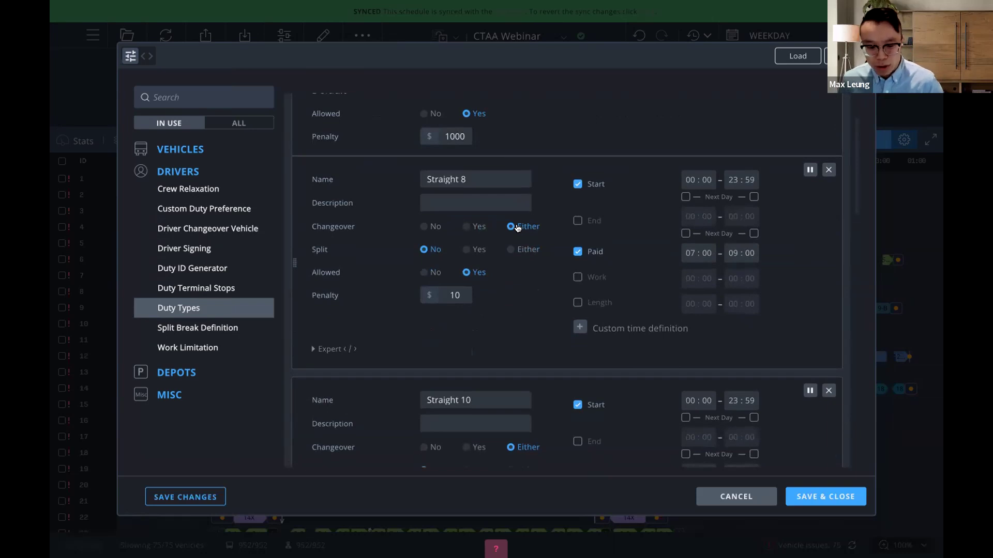
scroll(541, 189, down, 1)
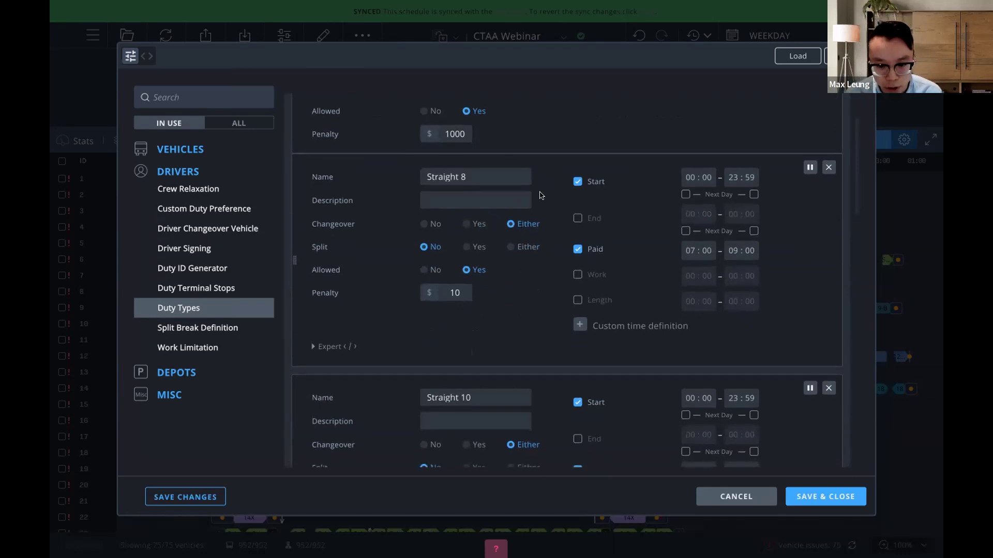
scroll(527, 207, down, 2)
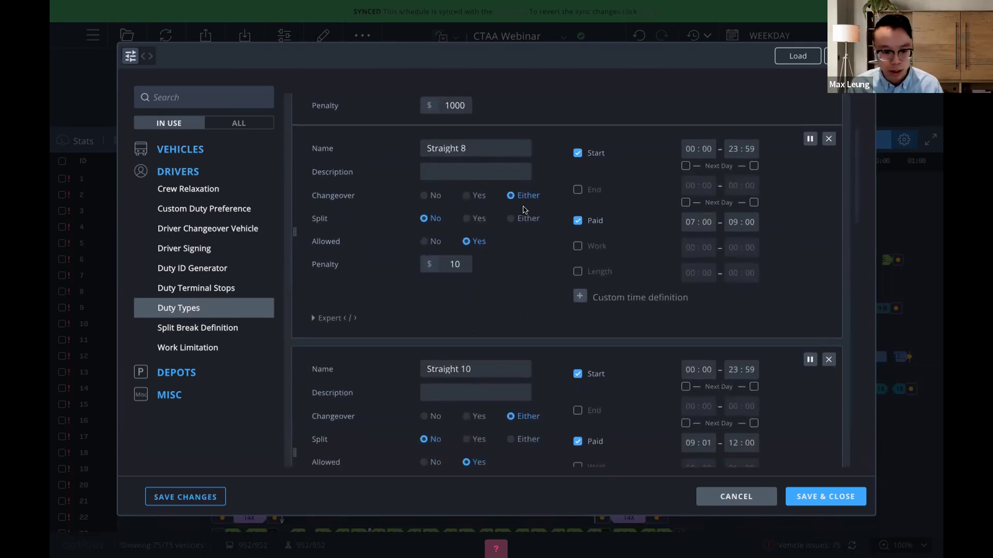
scroll(520, 212, down, 6)
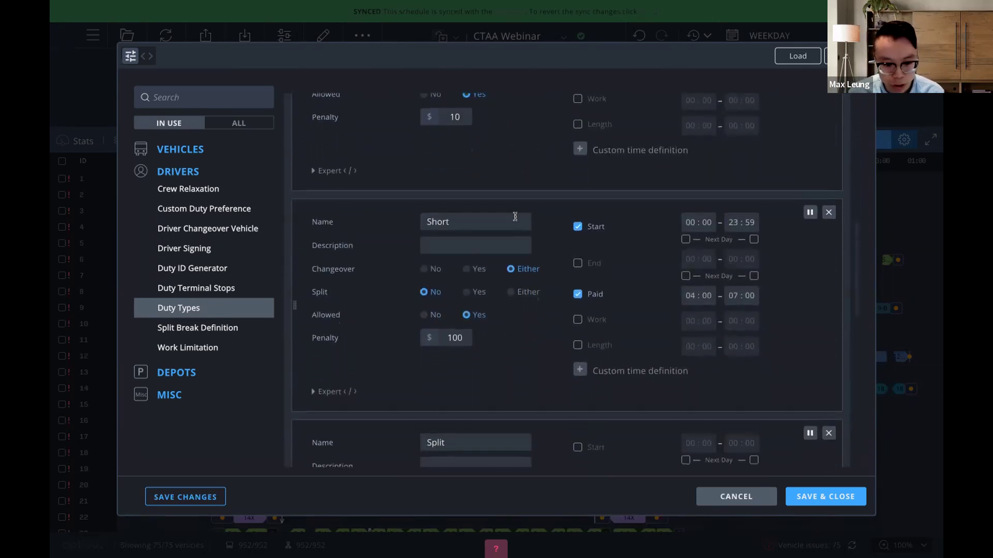
scroll(444, 305, down, 1)
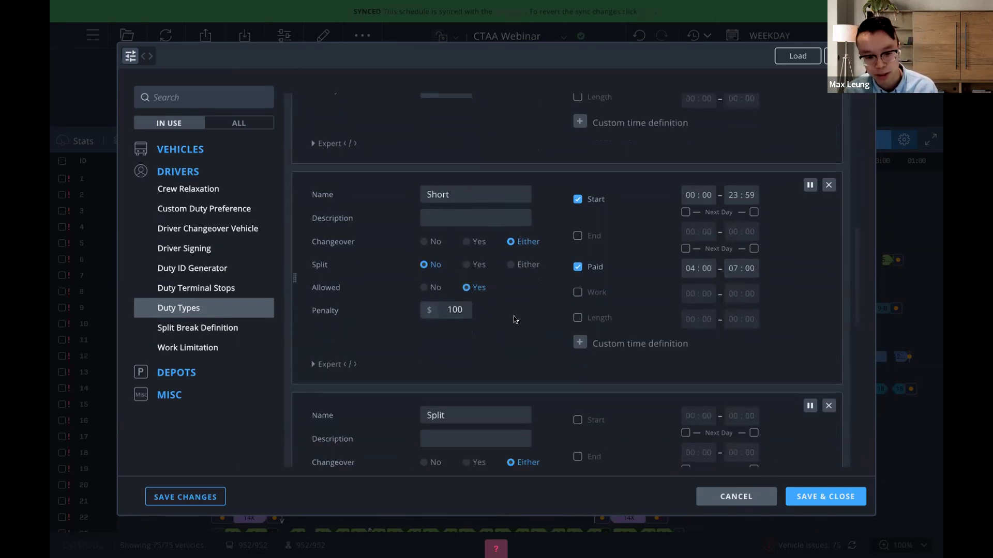
scroll(516, 318, down, 1)
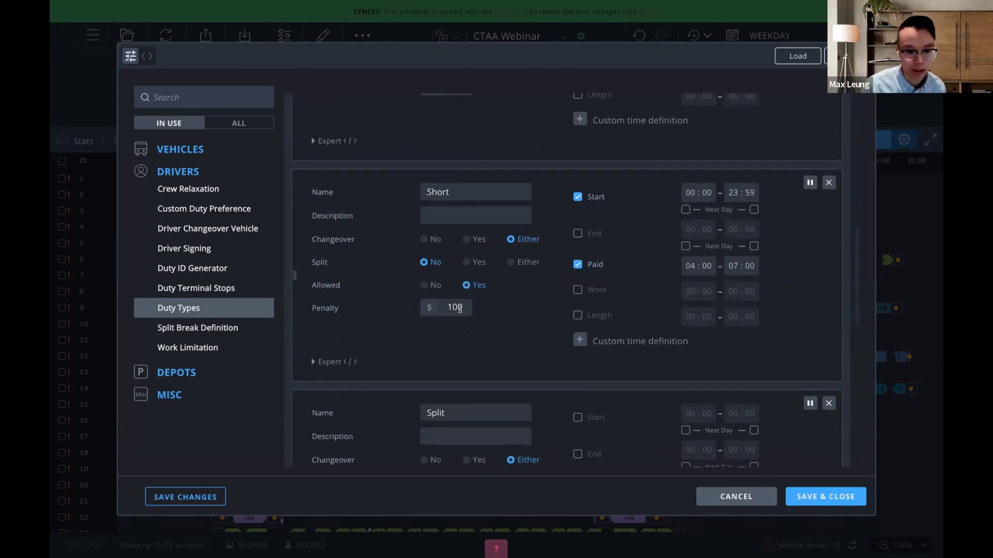
scroll(462, 308, up, 1)
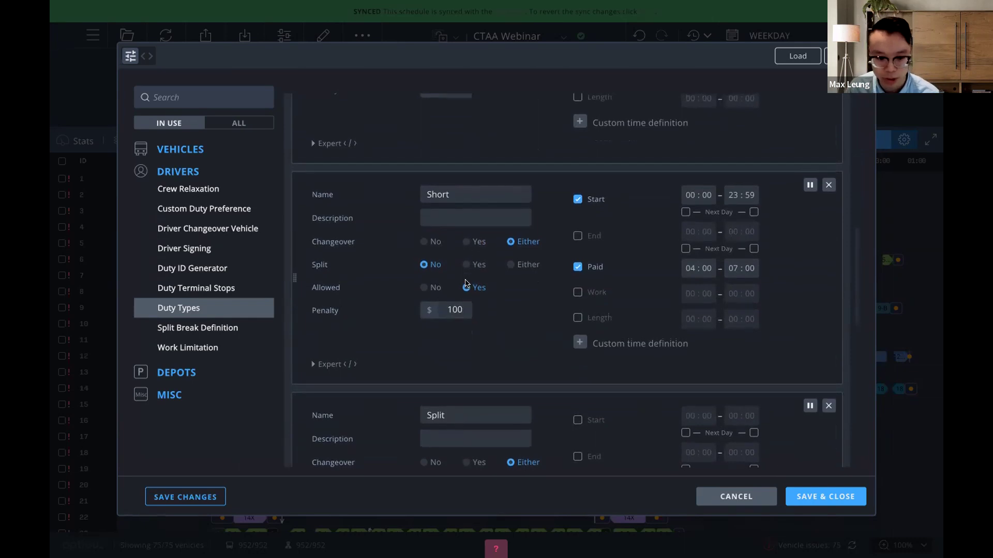
click(450, 309)
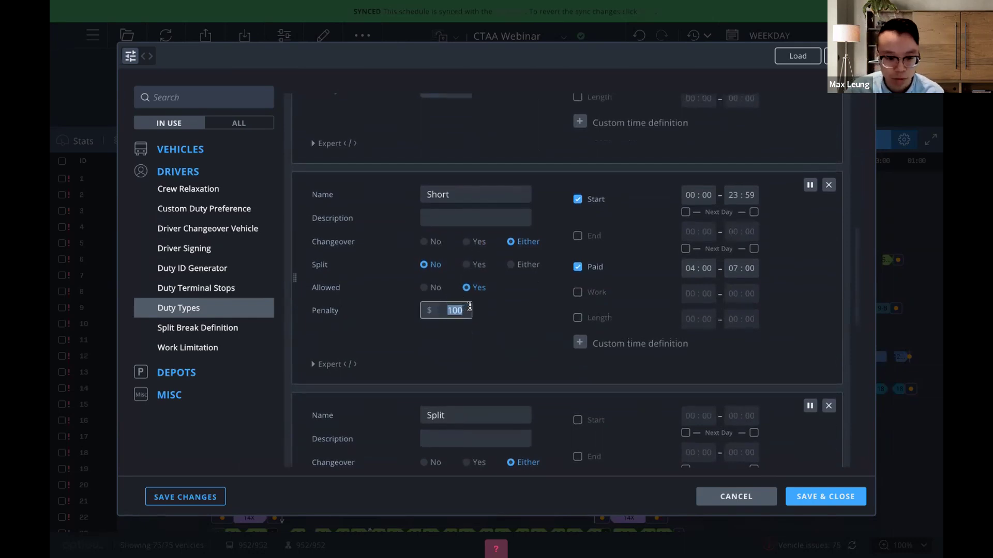
text(500)
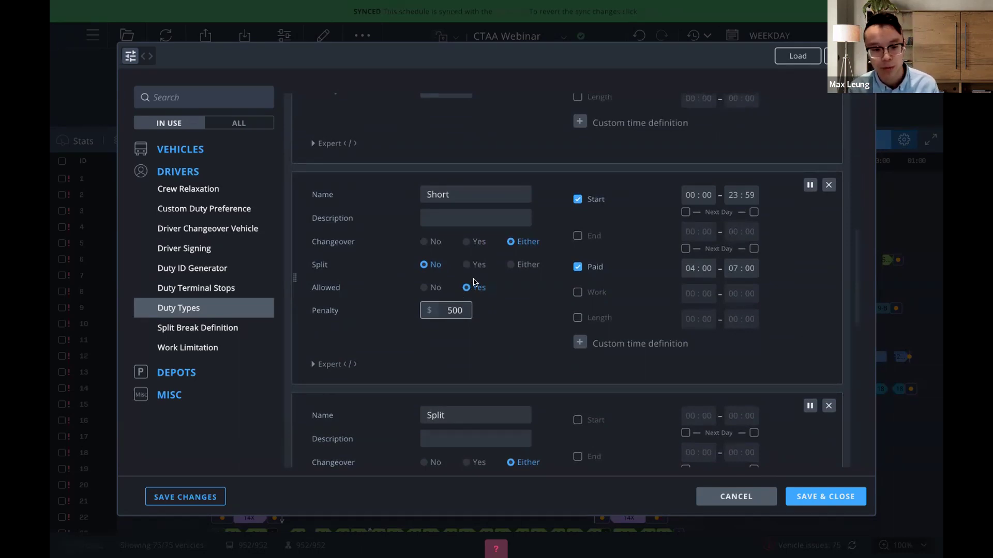
click(533, 308)
- Set the penalty of the Split duty type to 100
scroll(523, 306, down, 1)
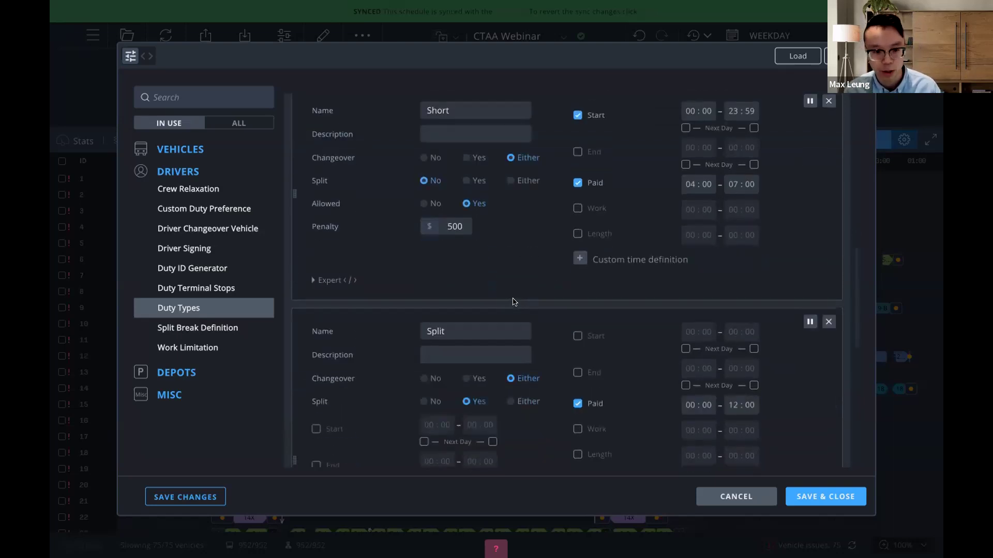
scroll(513, 302, down, 2)
double_click(454, 395)
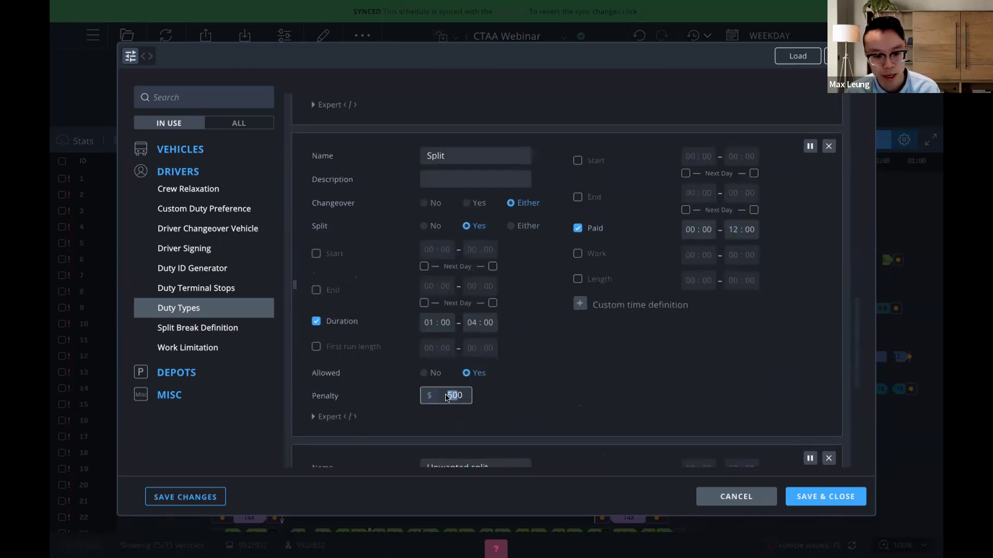
text(100)
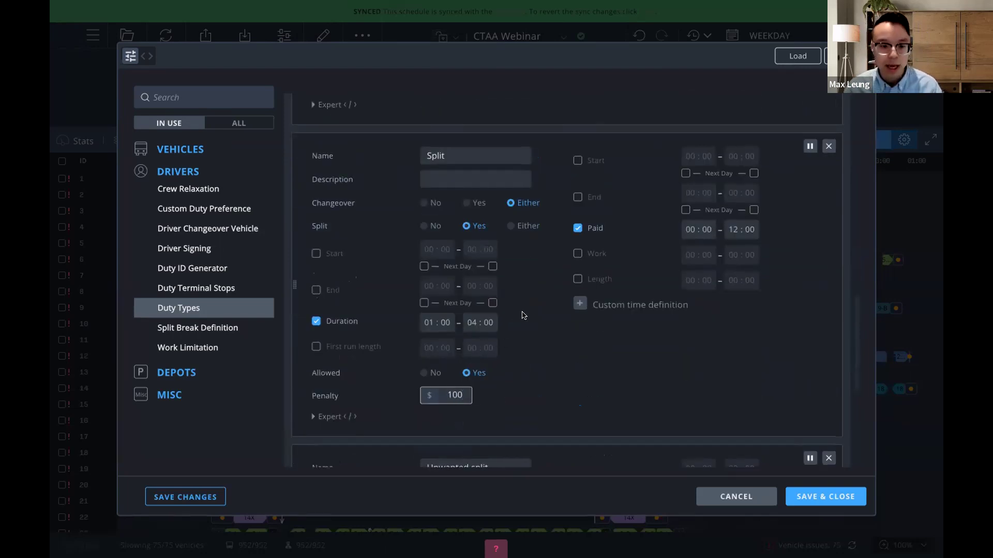
scroll(523, 312, up, 2)
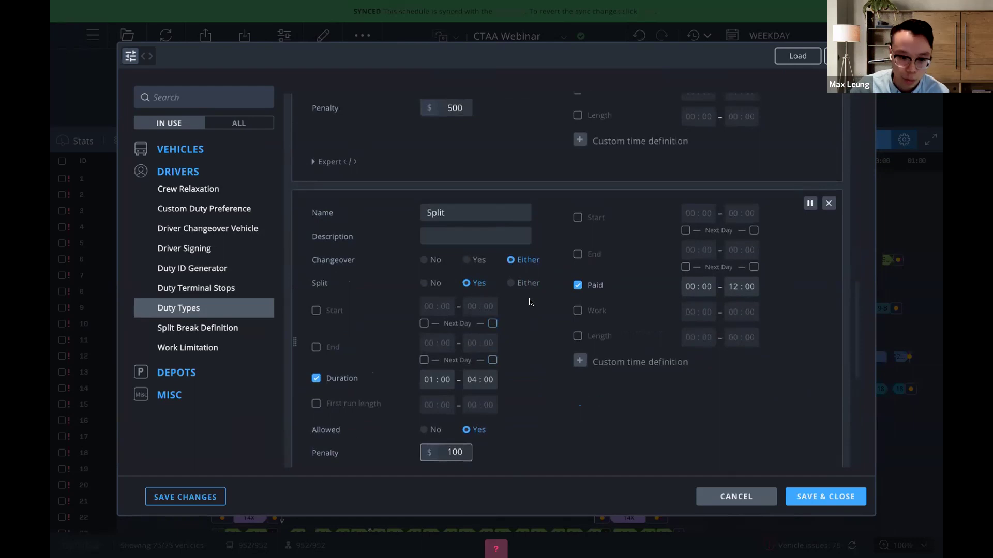
scroll(538, 309, down, 4)
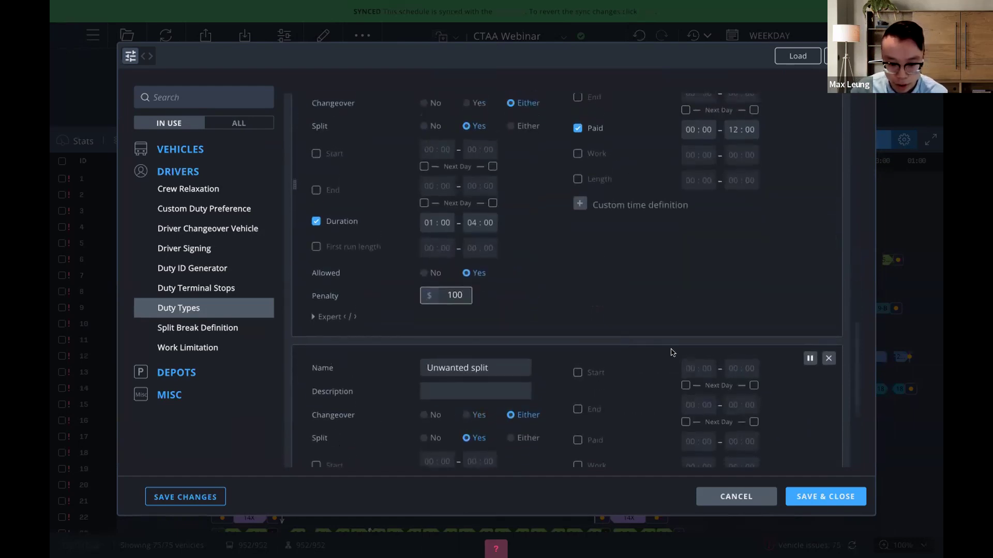
- Save the changed preferences and re-optimize the weekday schedule with them
click(830, 496)
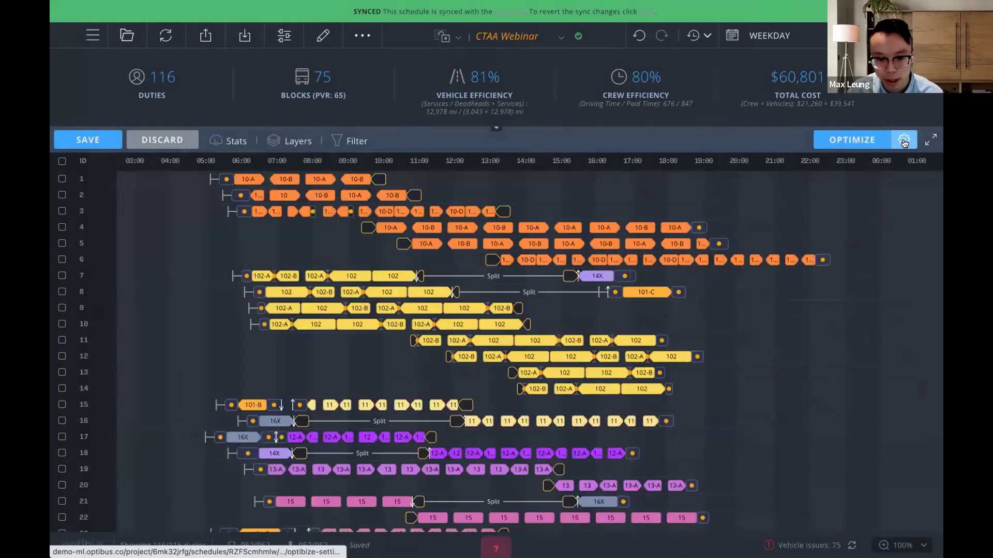
click(853, 140)
click(786, 468)
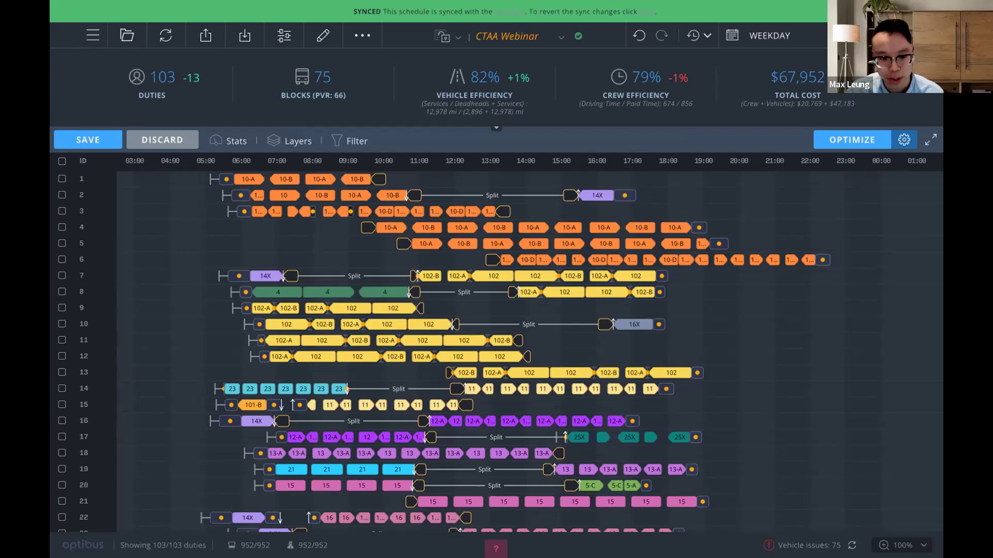
- Switch to the Roster - CTAA calendar and view the weekly driver rosters
key(ctrl+Left)
mouse_move(560, 287)
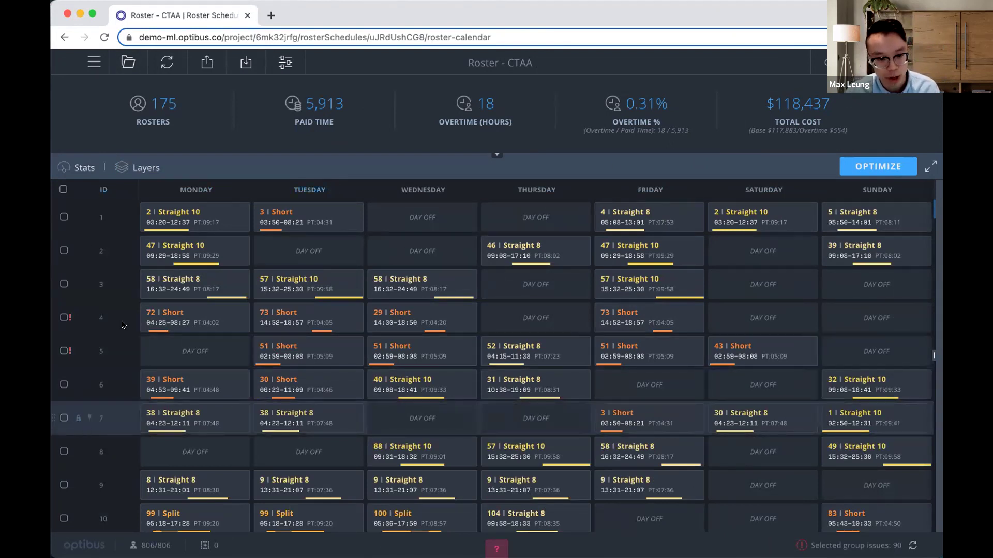
click(101, 419)
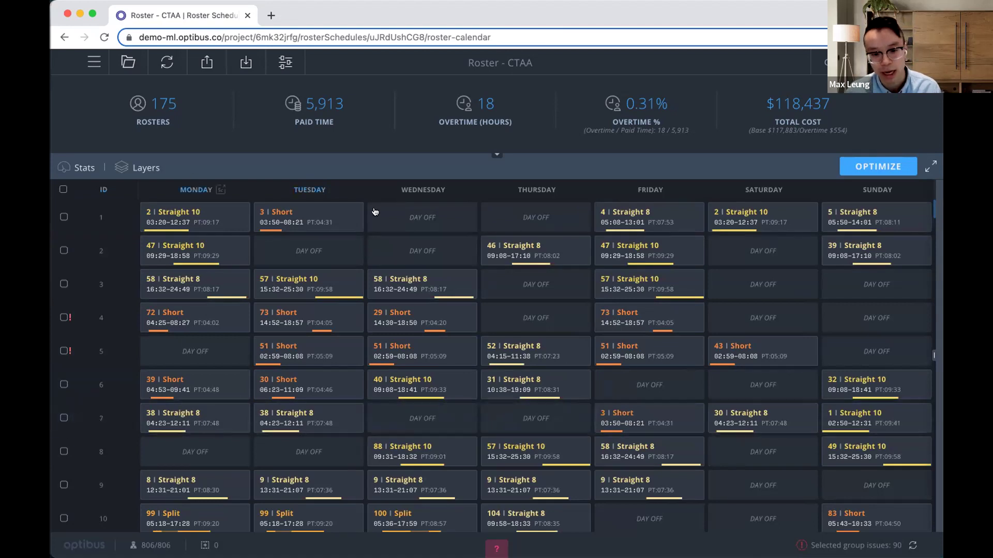